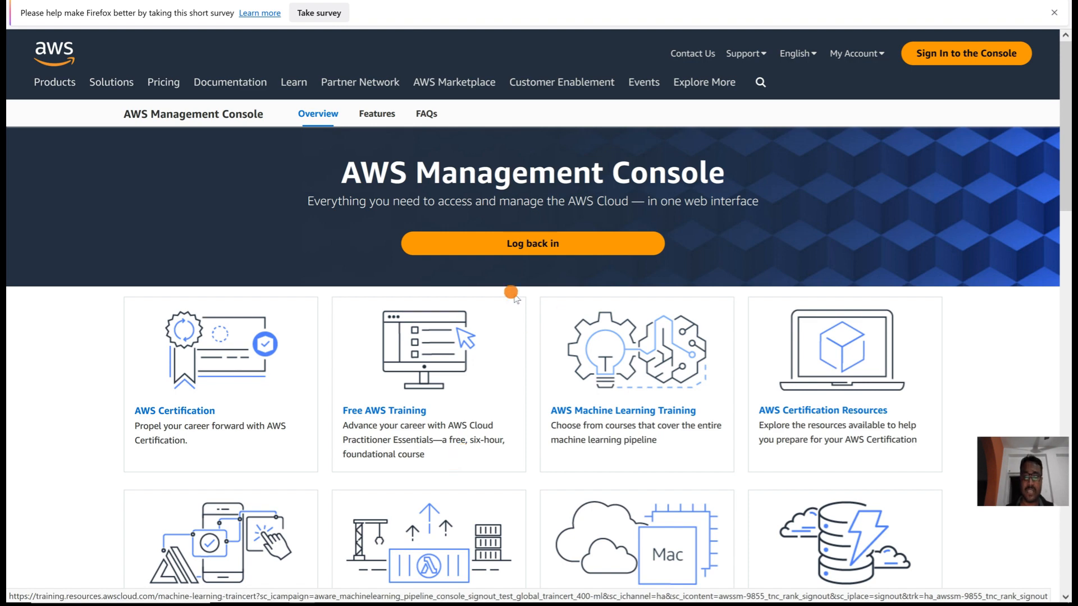
Sign back in as the root user with the saved credentials and an authenticator MFA code
left_click(541, 257)
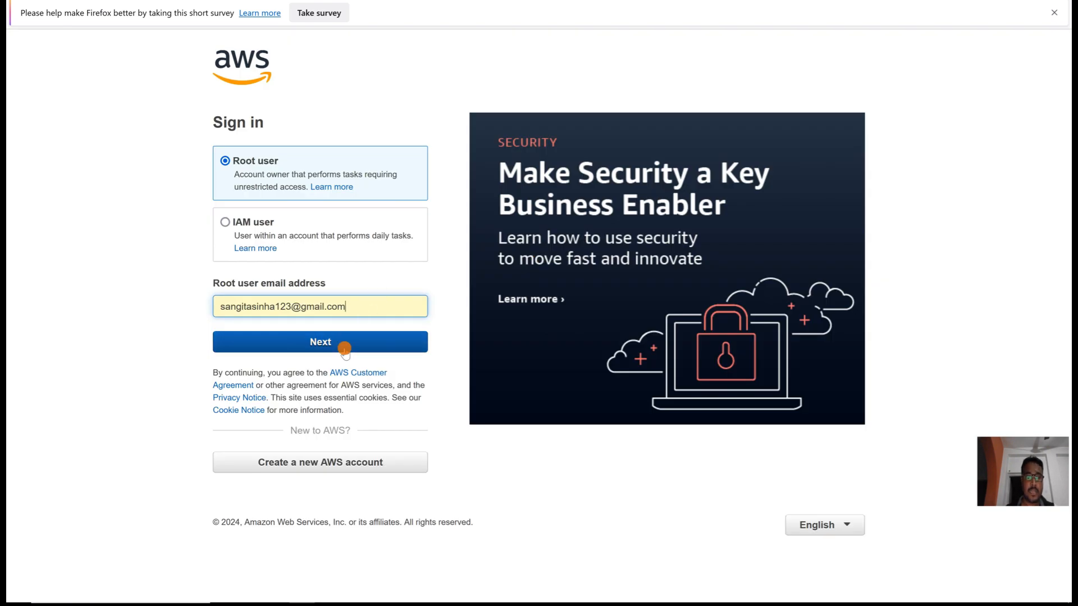
left_click(345, 349)
left_click(336, 242)
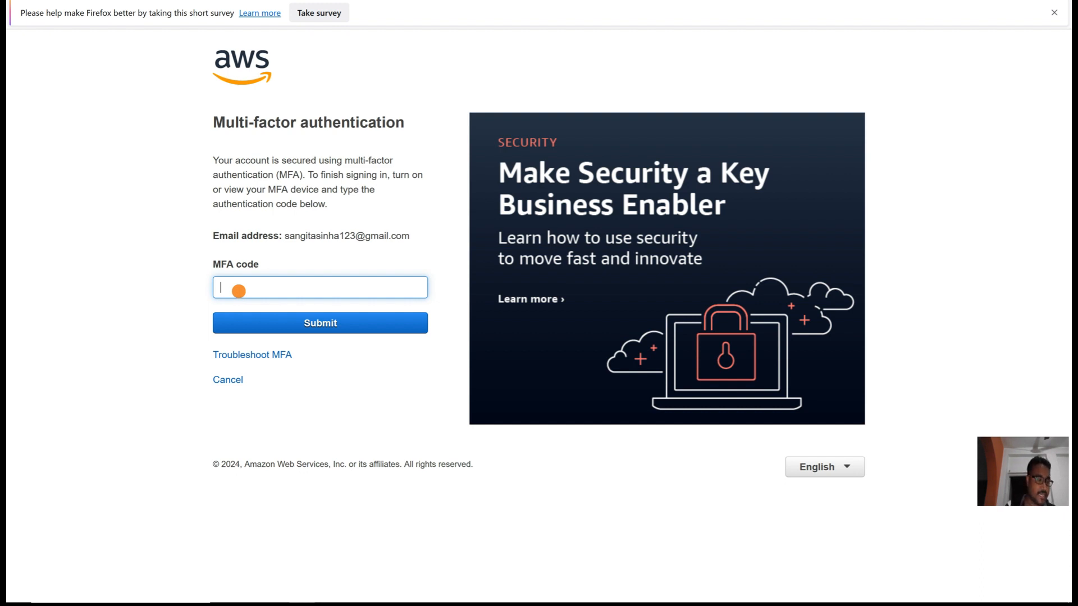
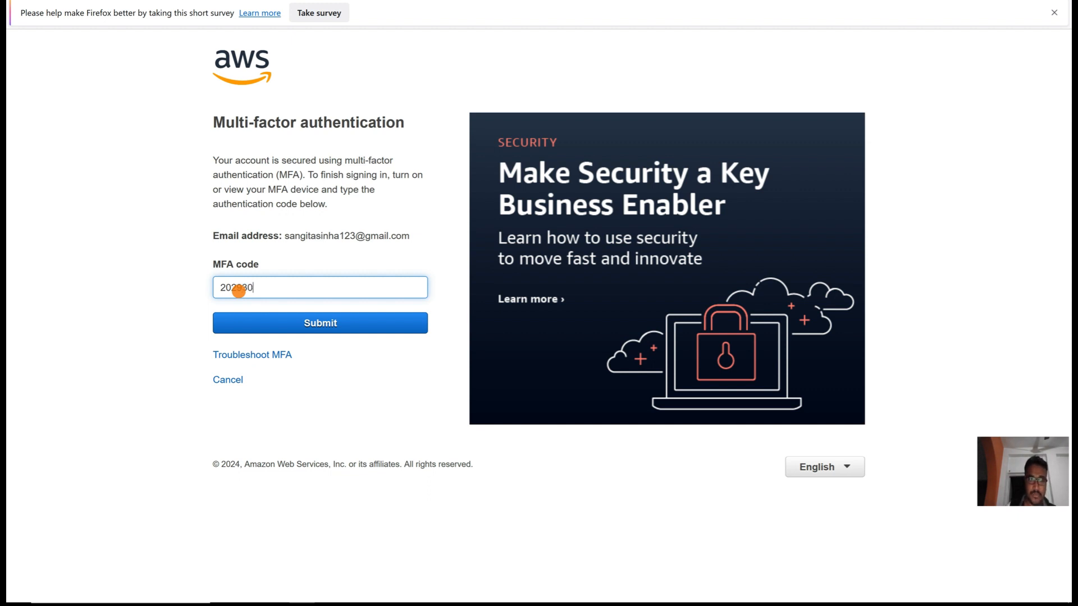
key("Return")
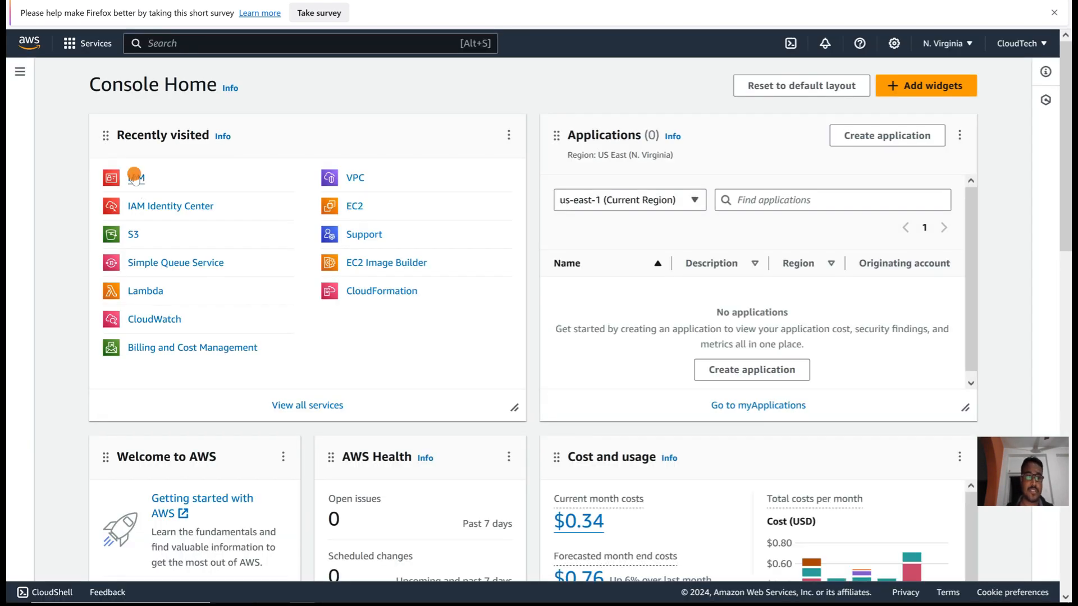
Open IAM from Recently visited, note the MFA recommendation, and go to the Users list
left_click(135, 178)
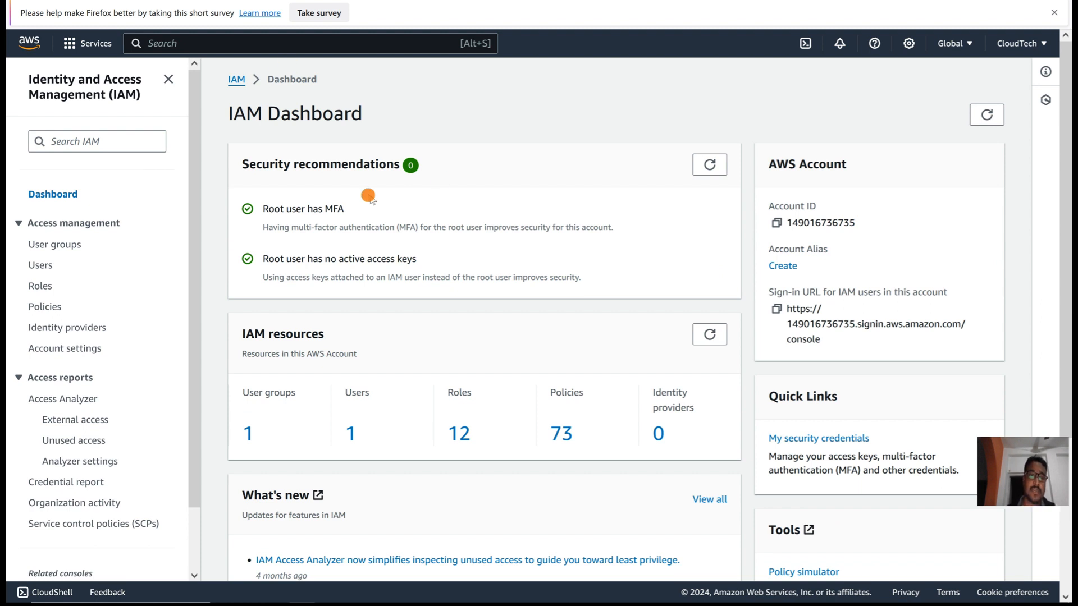
double_click(339, 214)
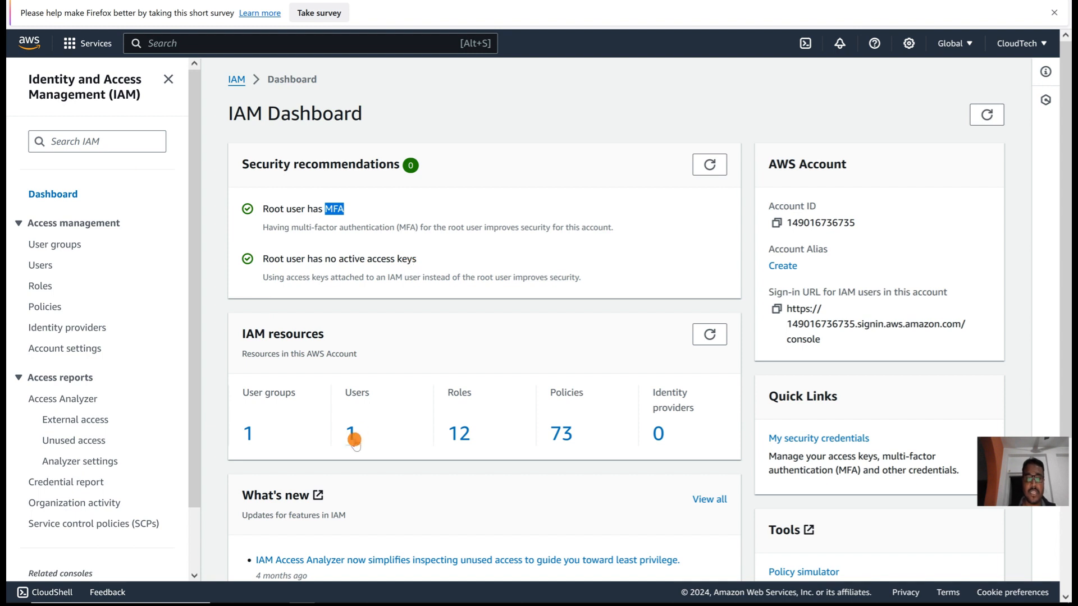
left_click(351, 435)
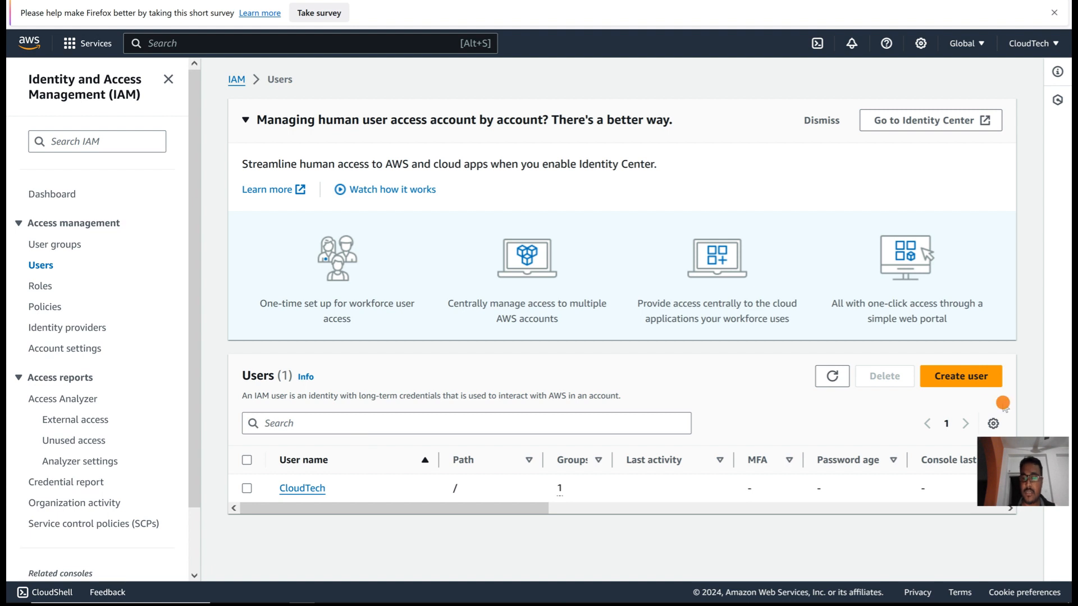
Start a new user named demoMFA with console access as a plain IAM user
left_click(961, 377)
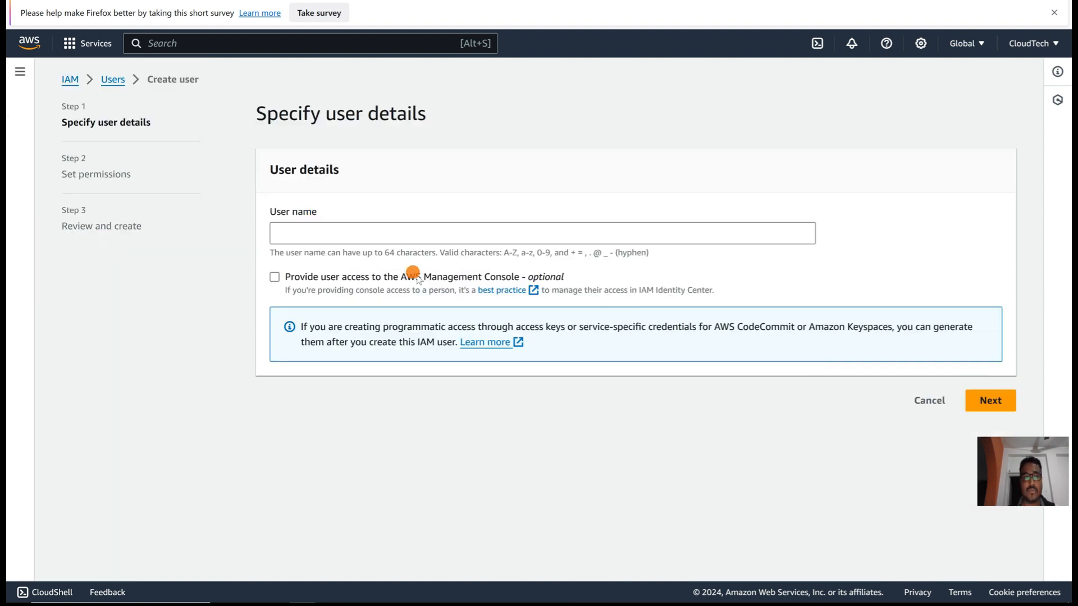
left_click(350, 232)
type("demo")
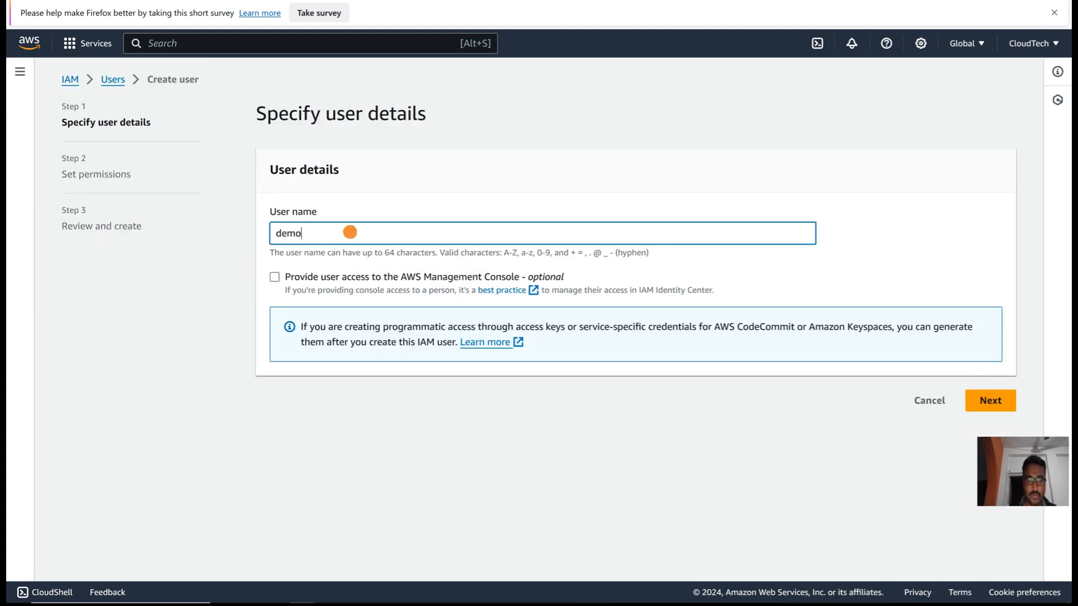
type("MFA")
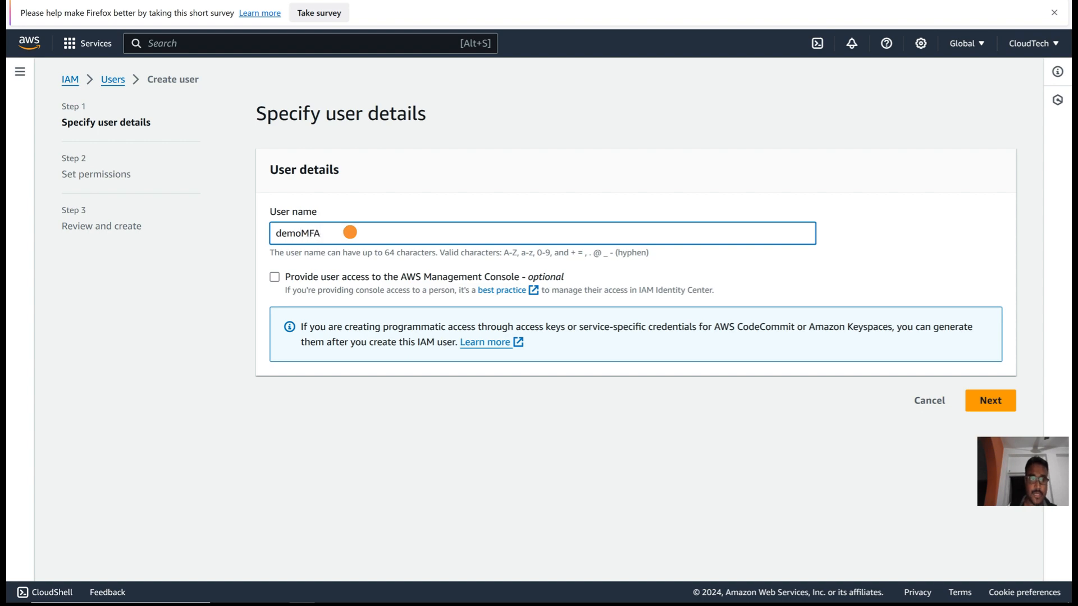
left_click(275, 276)
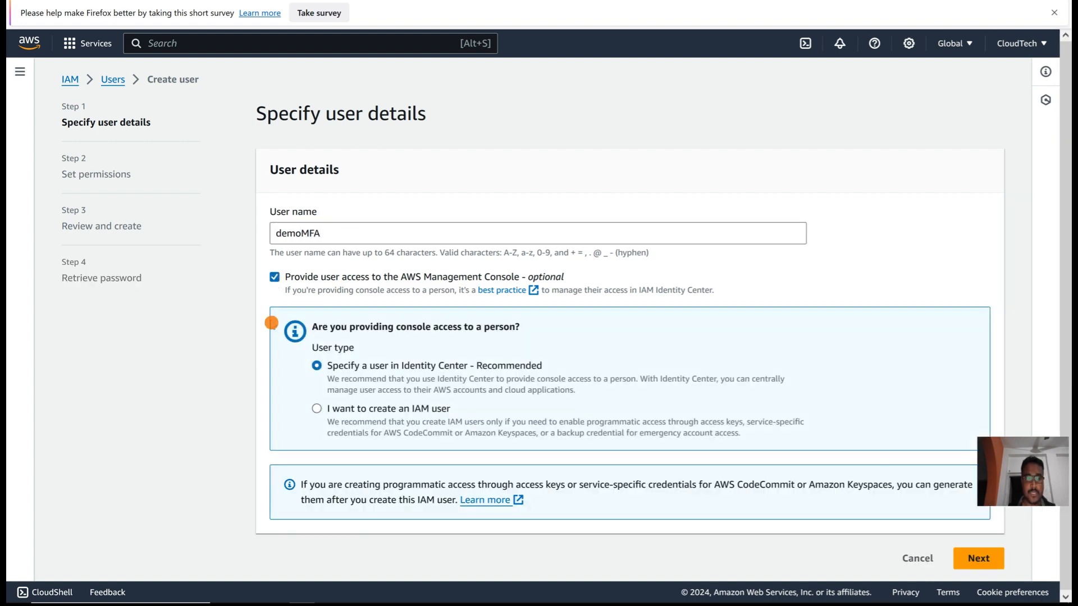
left_click(316, 408)
Turn off the forced password reset and enter a custom console password
scroll(322, 410, "down", 2)
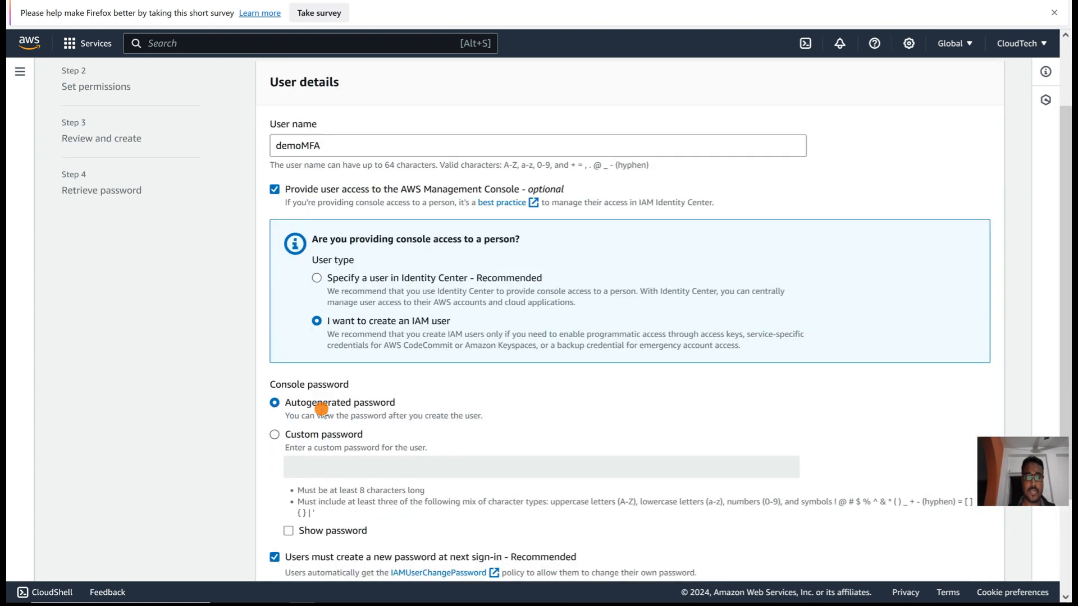
scroll(321, 409, "down", 2)
left_click(275, 483)
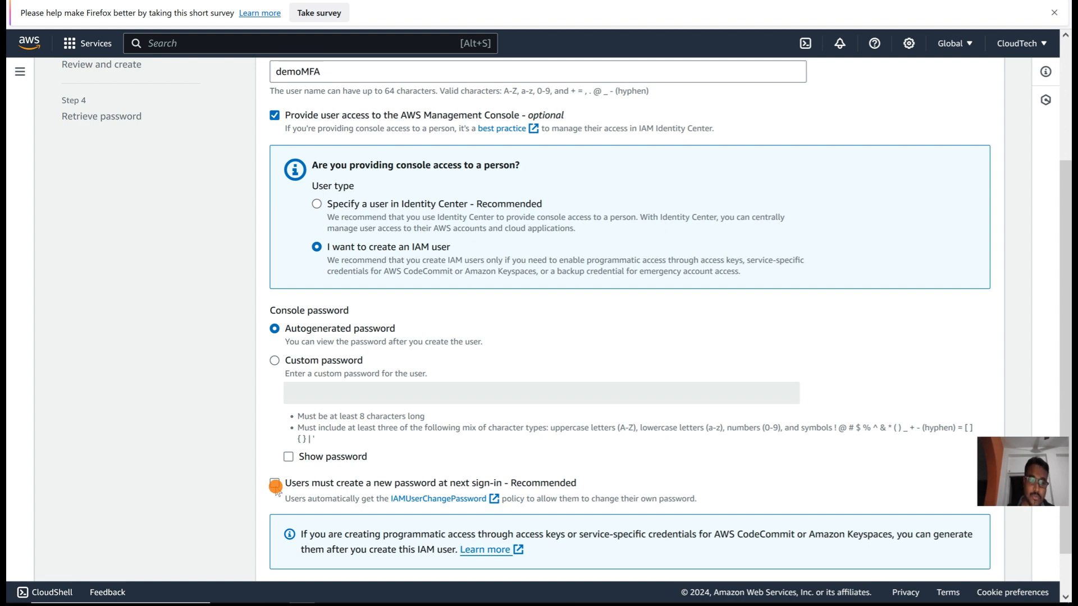
left_click(275, 360)
left_click(310, 391)
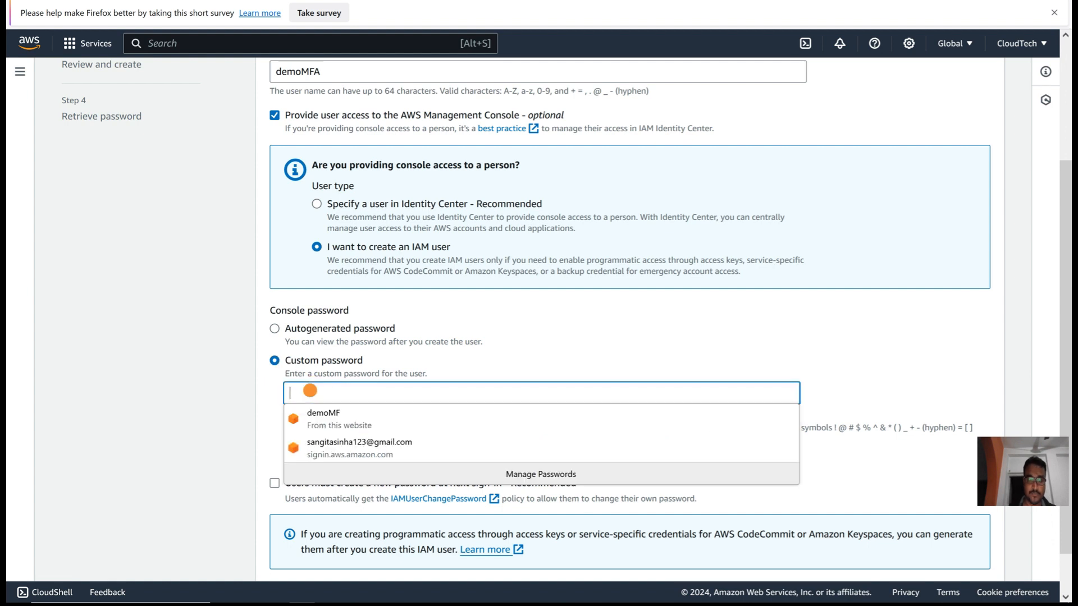
type("•••••••")
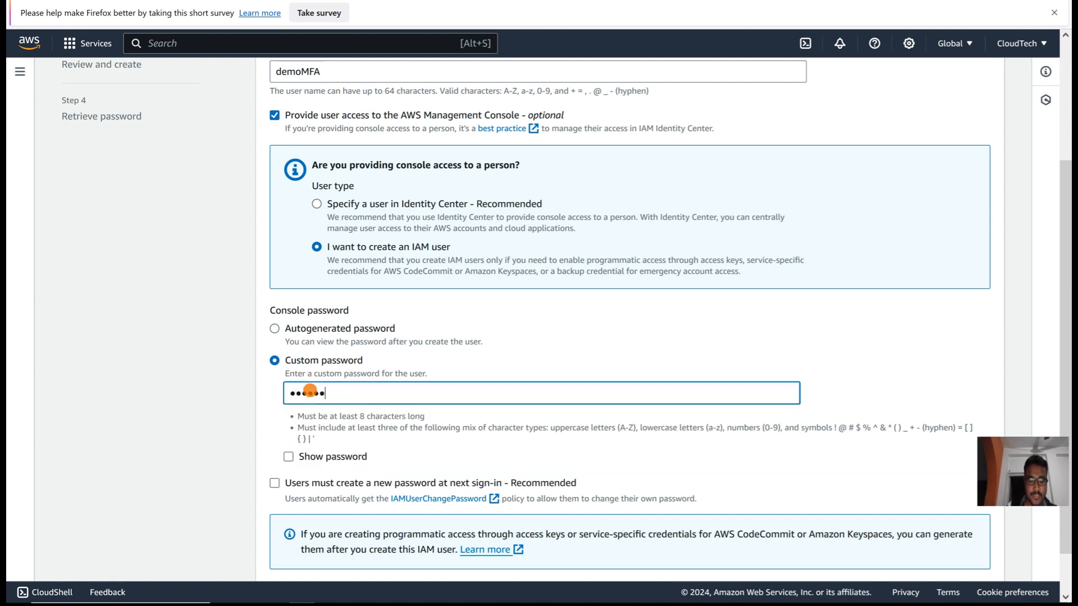
key("BackSpace")
key("BackSpace")
key("BackSpace")
key("BackSpace")
key("BackSpace")
key("BackSpace")
key("BackSpace")
key("BackSpace")
type("•••••••••••")
scroll(786, 494, "down", 1)
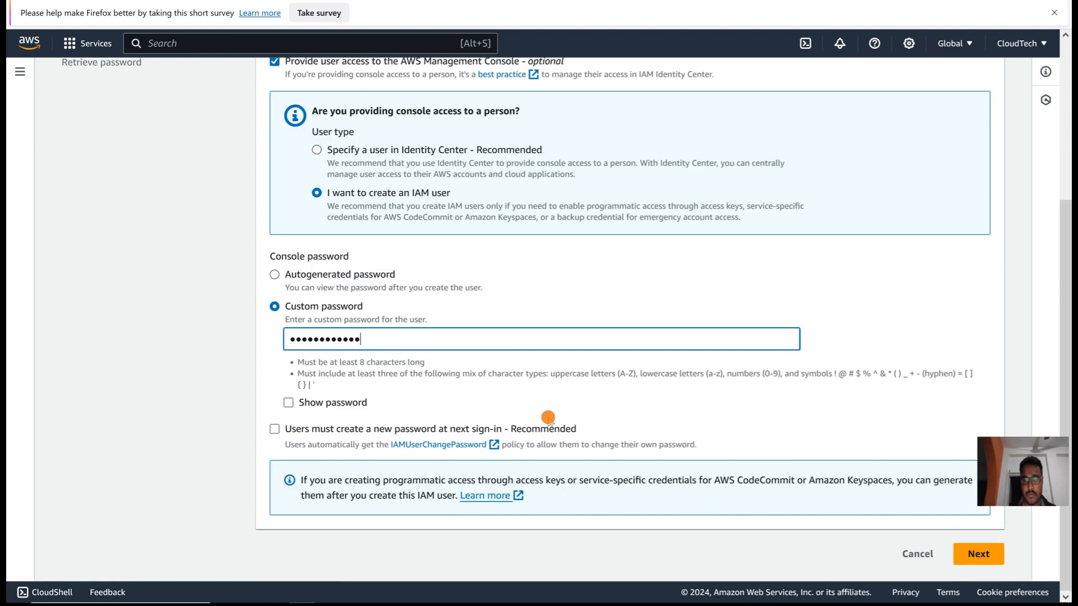
Save the password in the browser, add demoMFA to group CloudTech-UG, and create the user
left_click(991, 566)
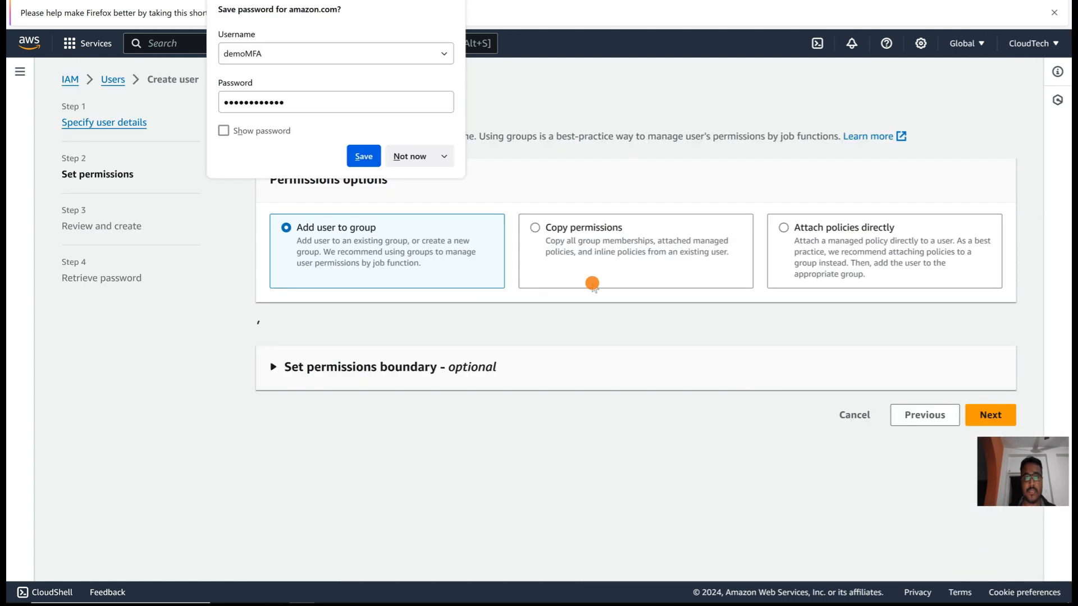
left_click(363, 156)
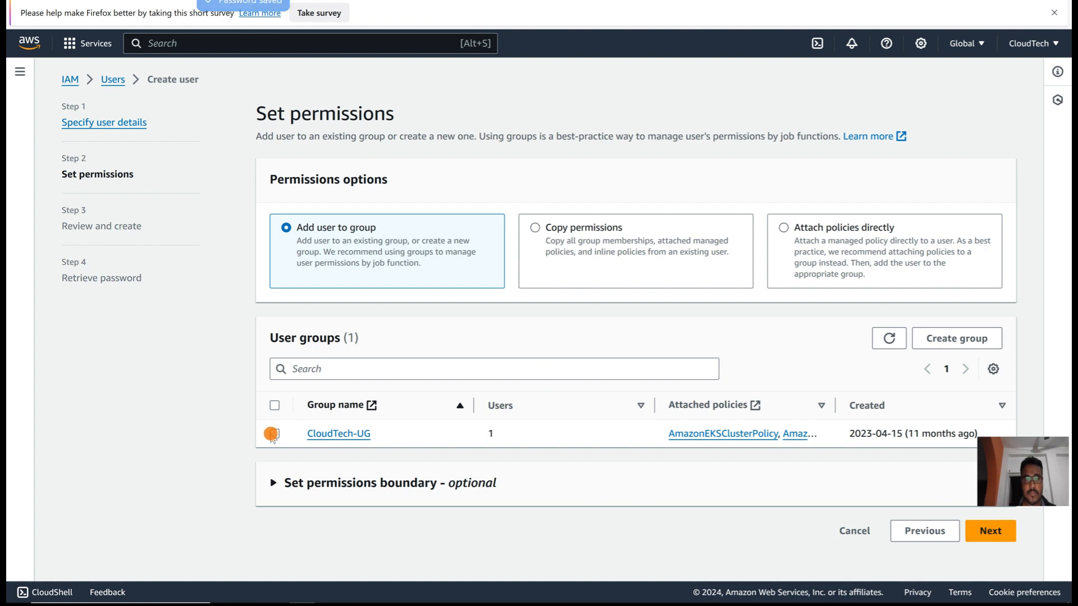
left_click(275, 433)
left_click(989, 531)
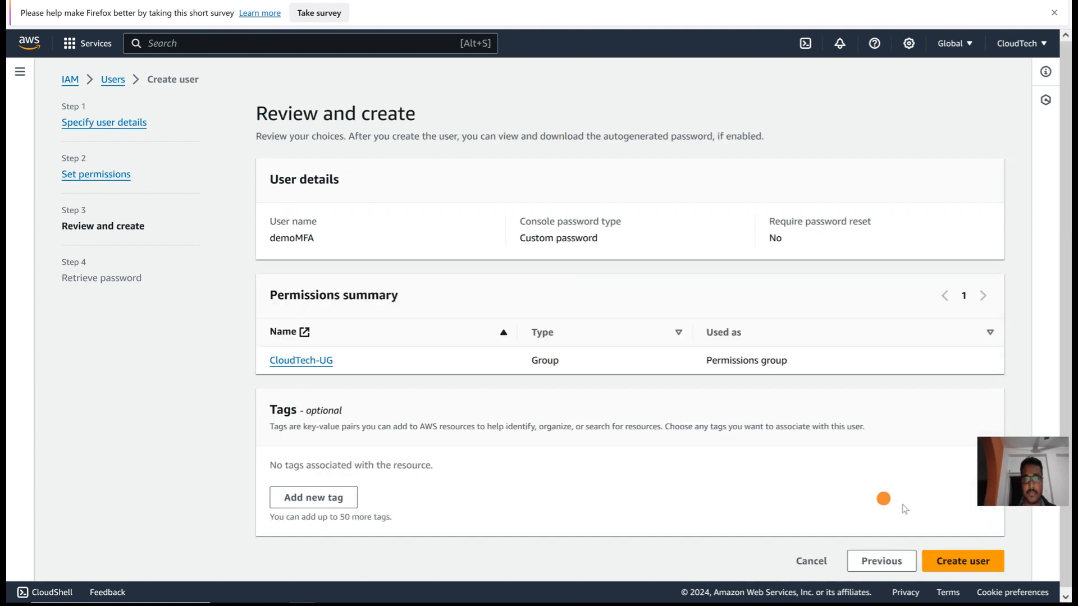
left_click(962, 561)
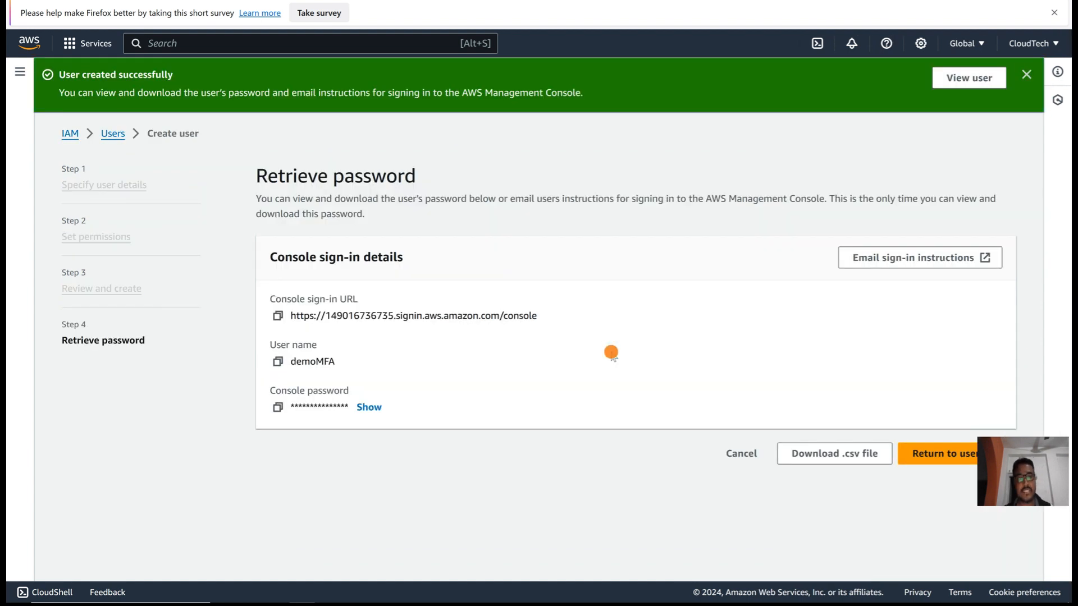
Copy the console sign-in URL and return to the Users list without downloading the password
left_click(277, 316)
left_click(943, 454)
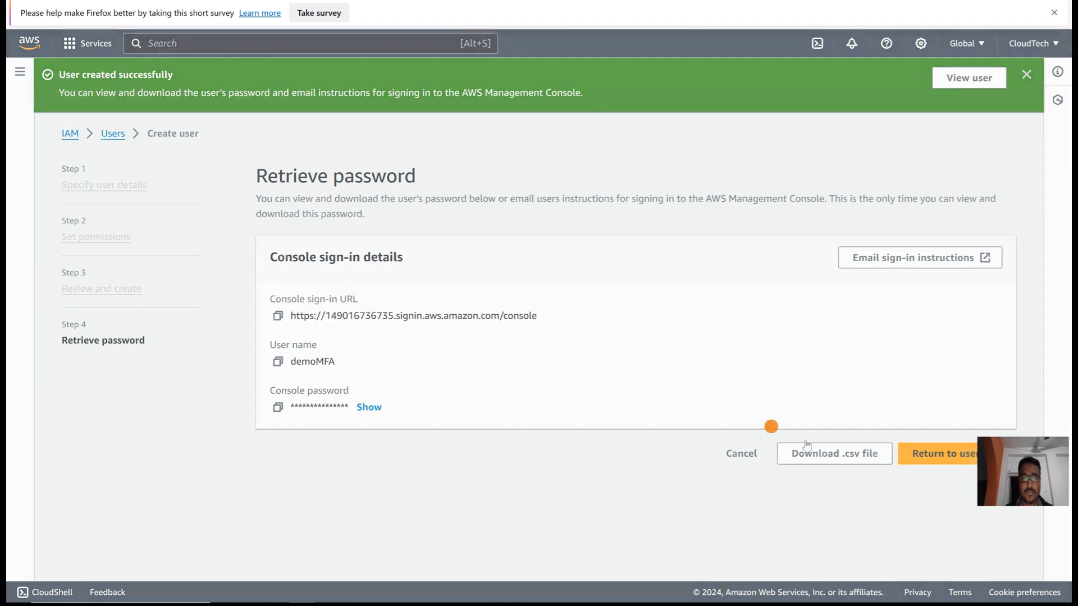
left_click(698, 386)
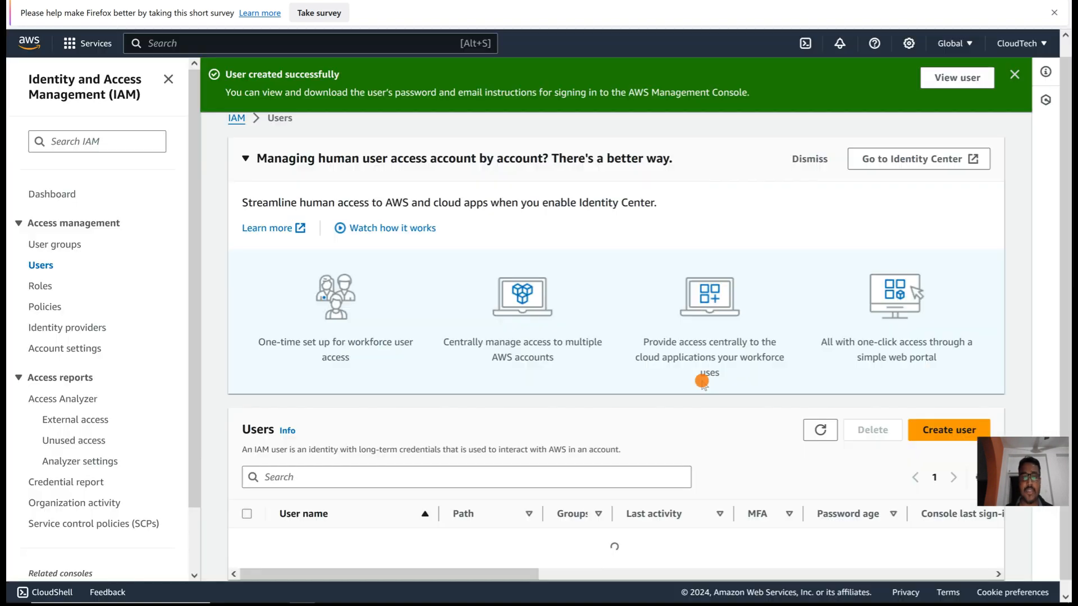
Open demoMFA's details and highlight its console access status, enabled without MFA
scroll(427, 466, "down", 1)
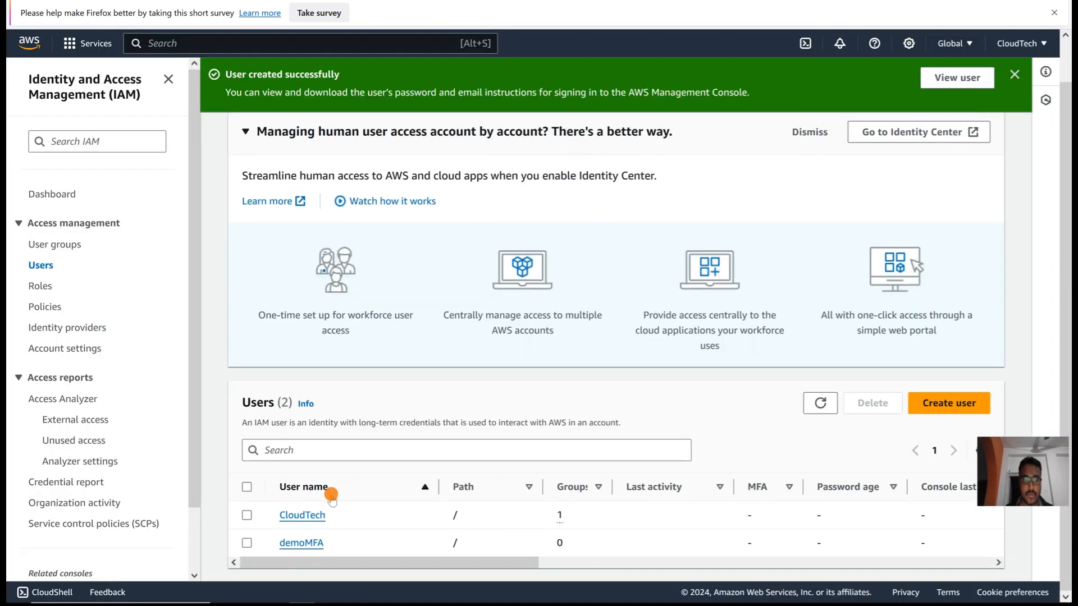
left_click(302, 543)
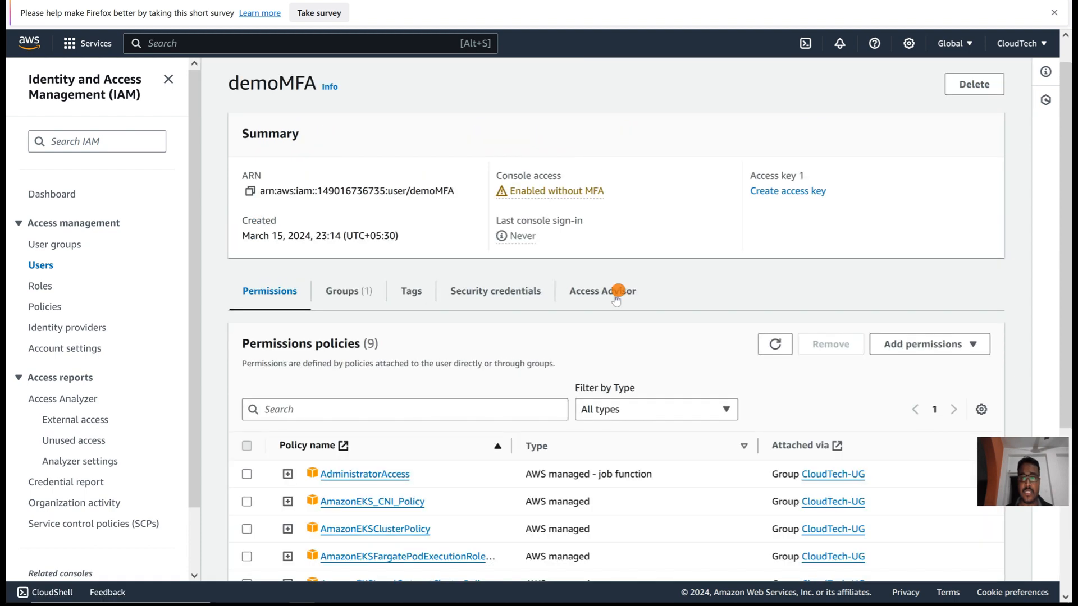
left_click_drag(495, 174, 625, 197)
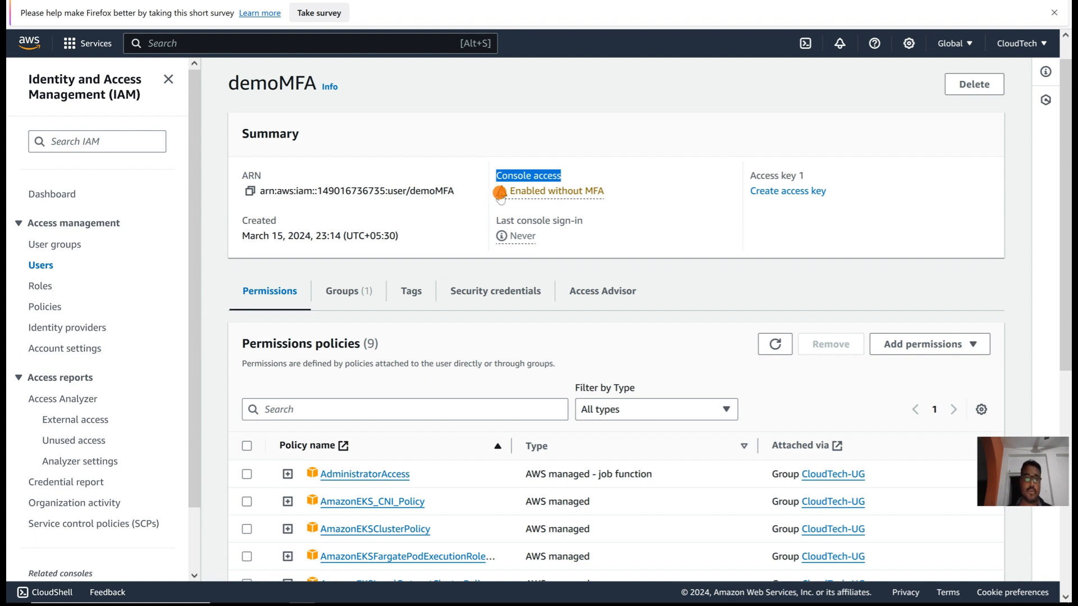
left_click(1069, 3)
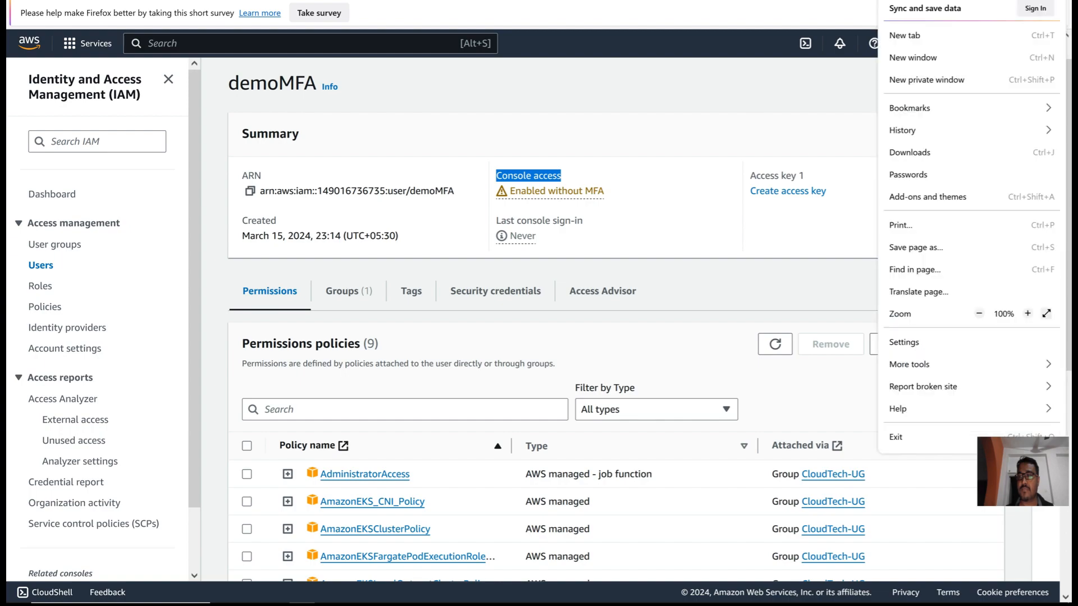
In a private window, sign in as demoMFA via the copied URL without MFA, then sign out
left_click(944, 79)
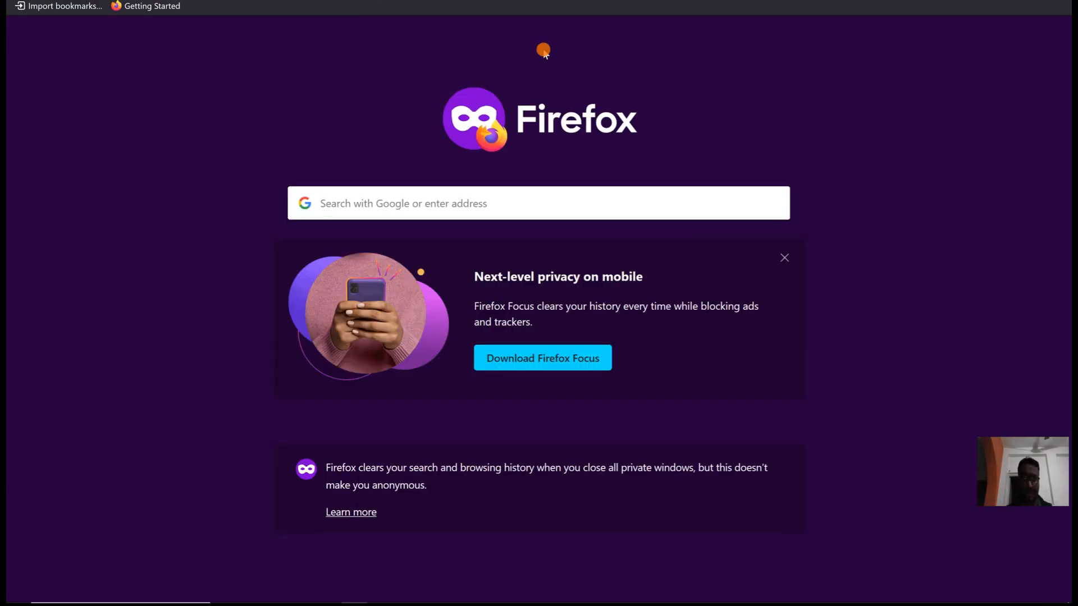
key("ctrl+v")
key("Return")
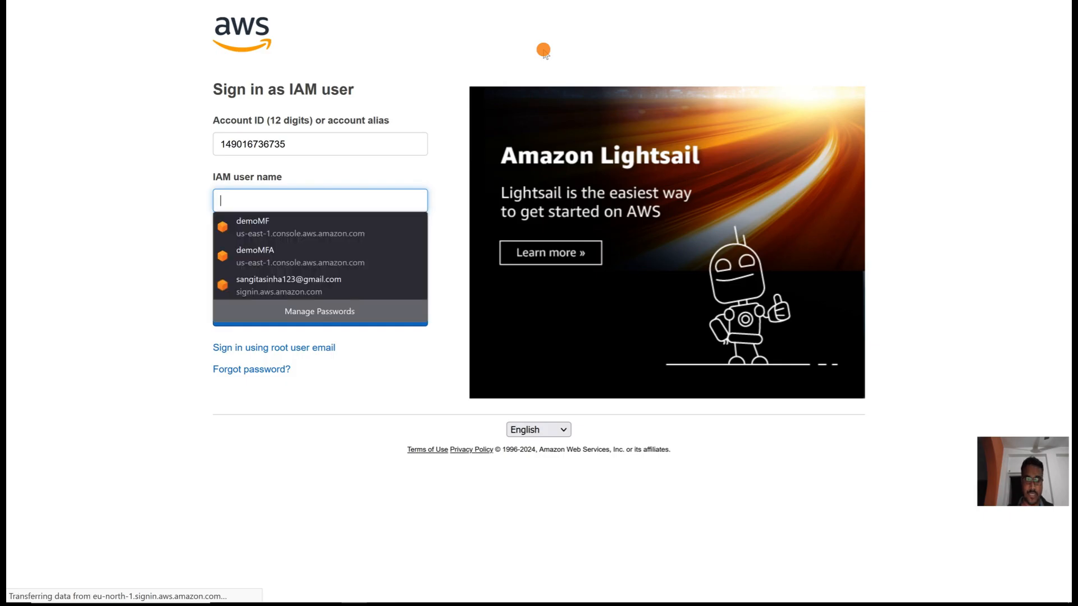
type("demo")
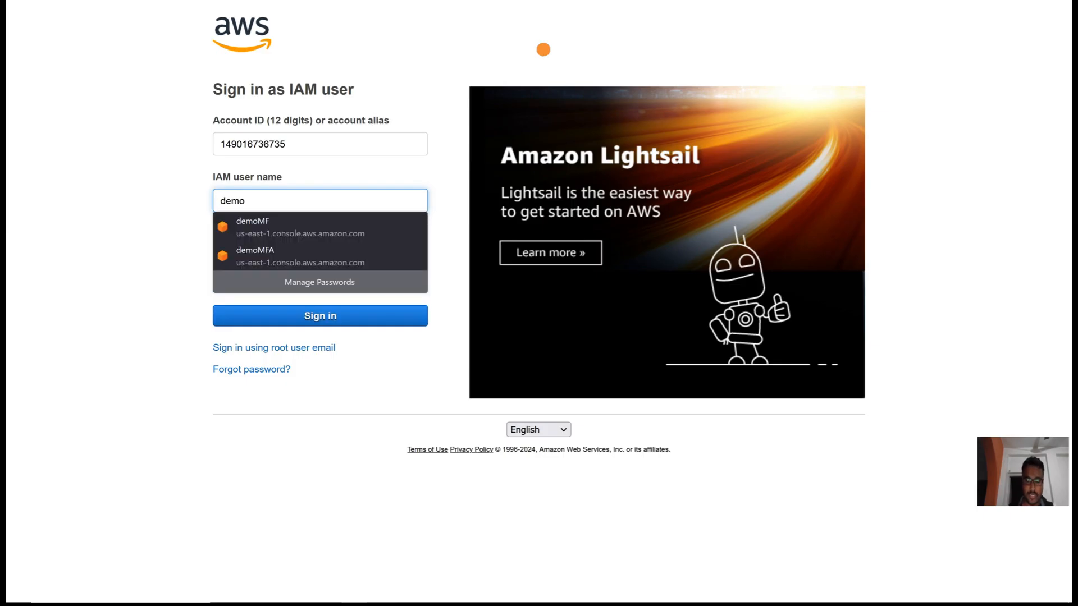
type("MFA")
key("Tab")
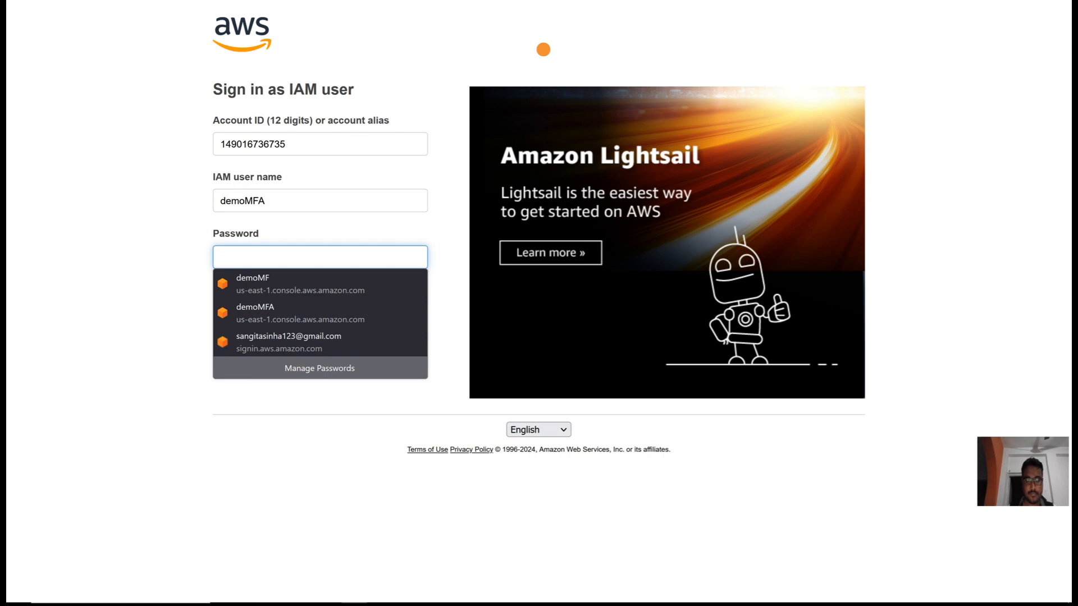
type("••••••••")
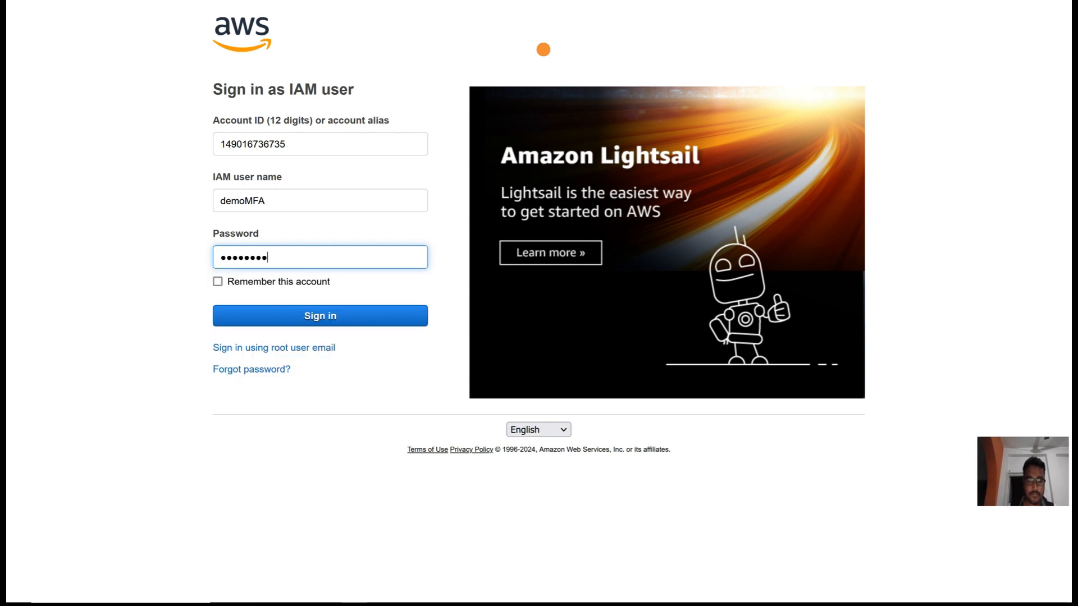
key("Return")
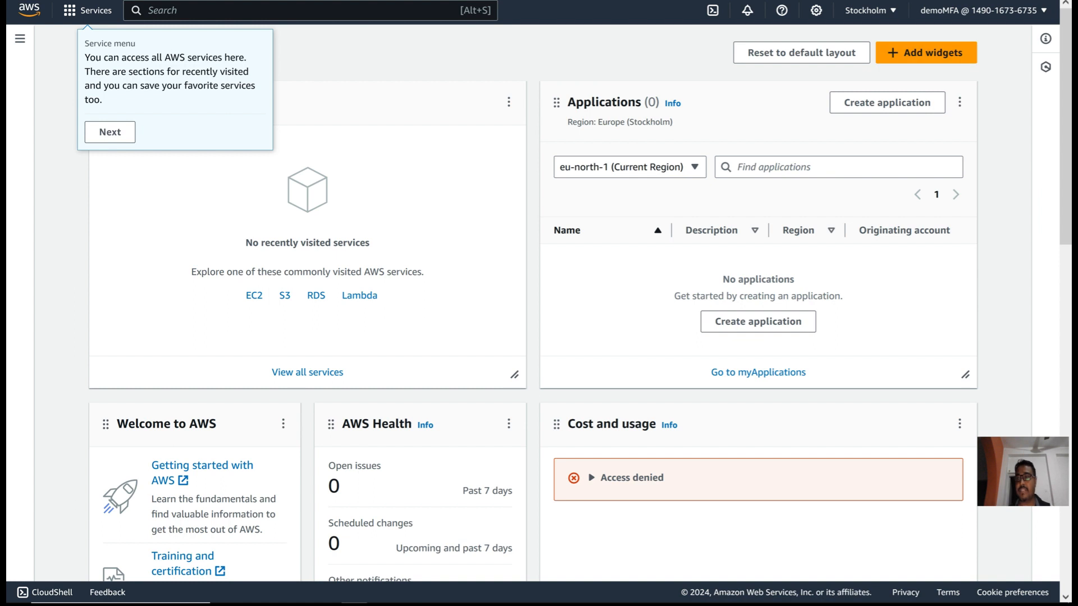
left_click(991, 16)
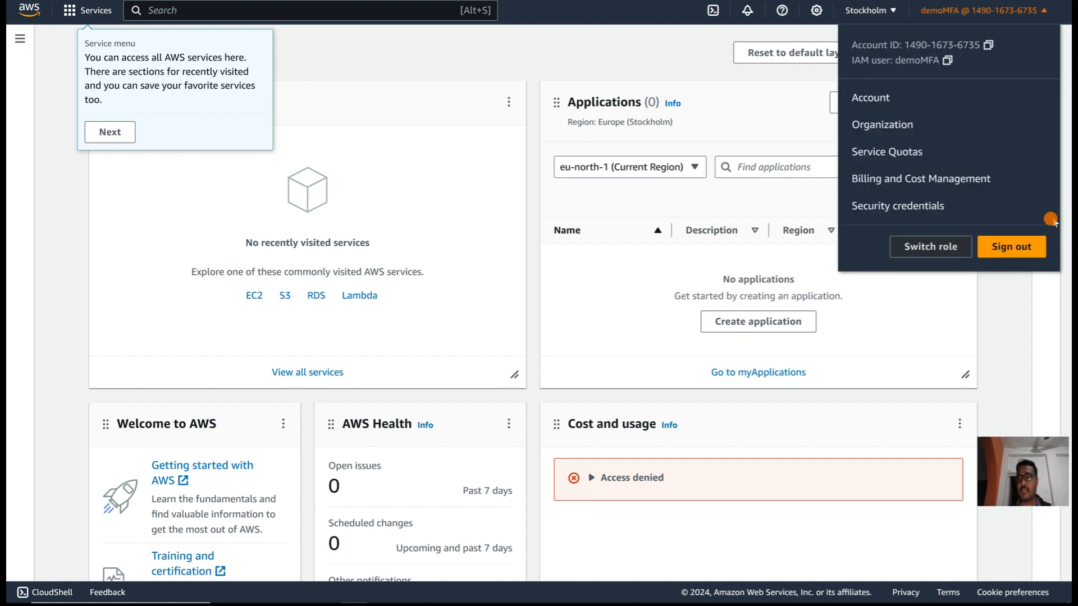
left_click(1017, 244)
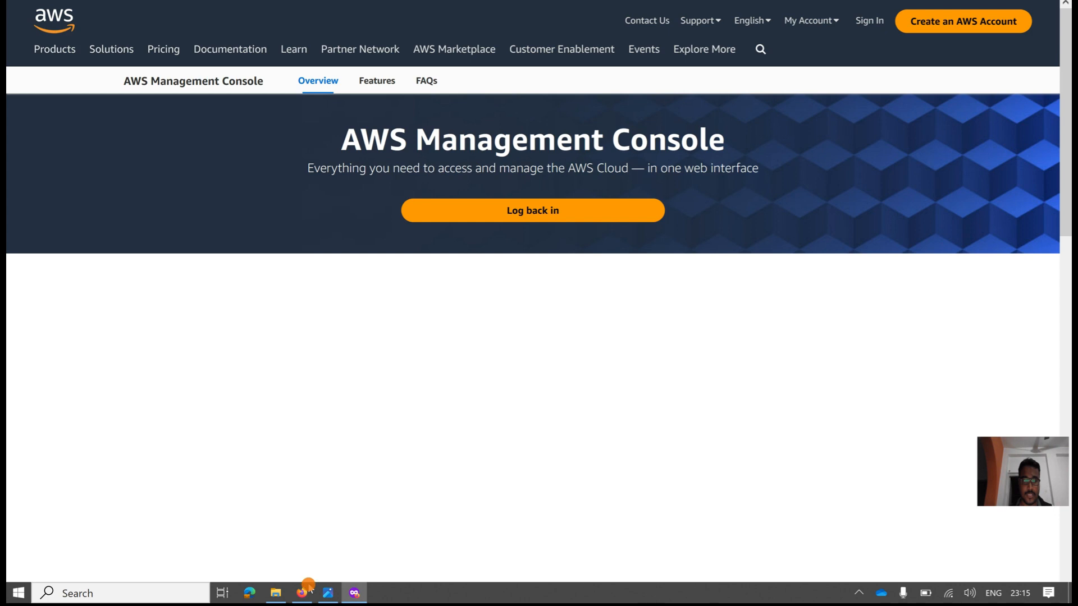
In the admin window, open demoMFA's Security credentials tab and check its empty MFA device list
left_click(304, 591)
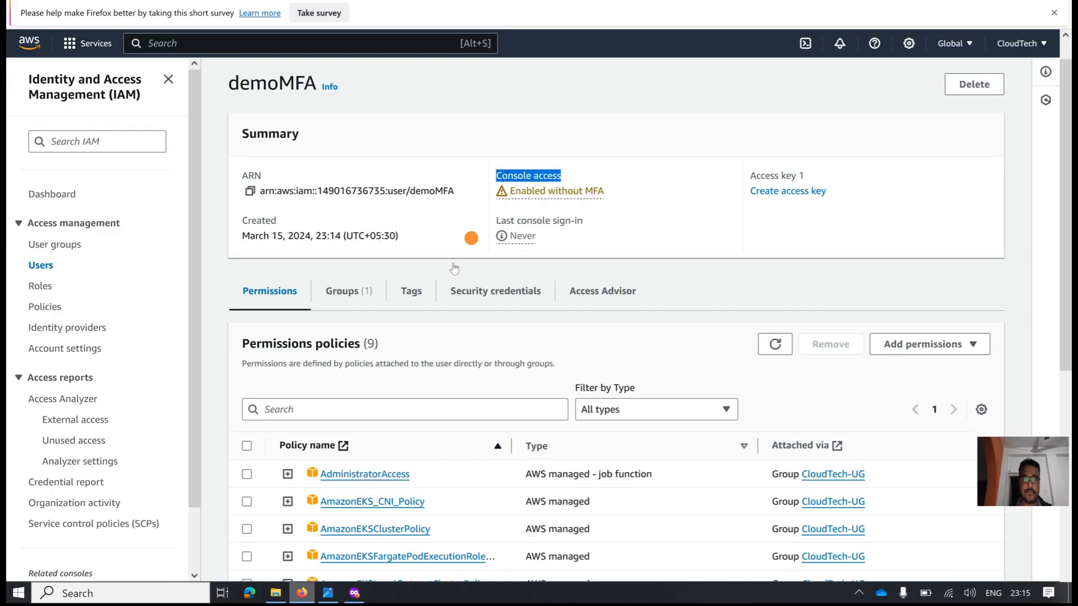
scroll(377, 230, "down", 4)
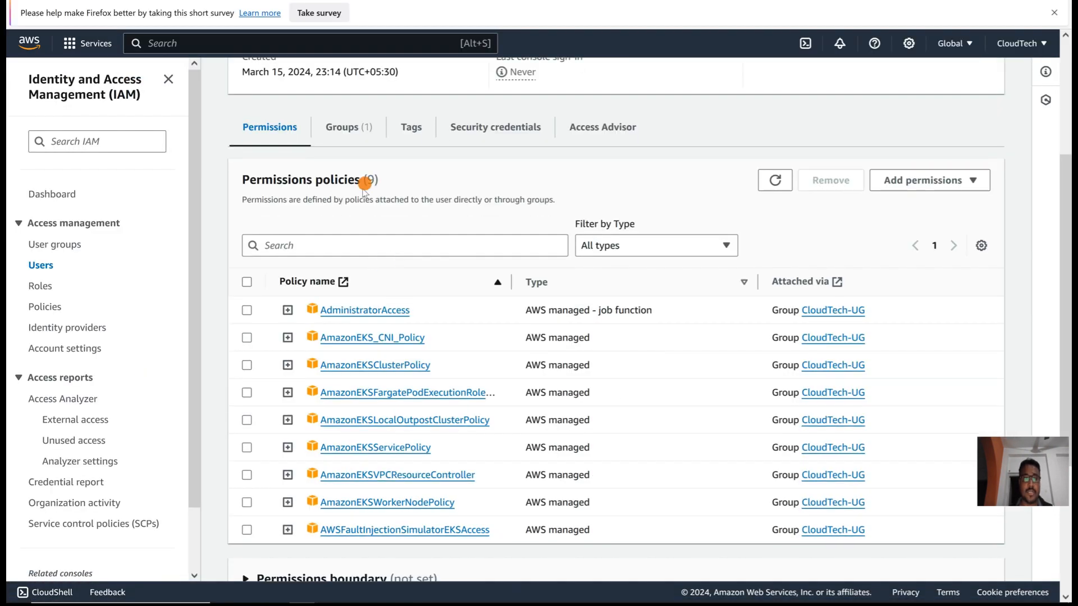
scroll(368, 180, "up", 4)
left_click(283, 84)
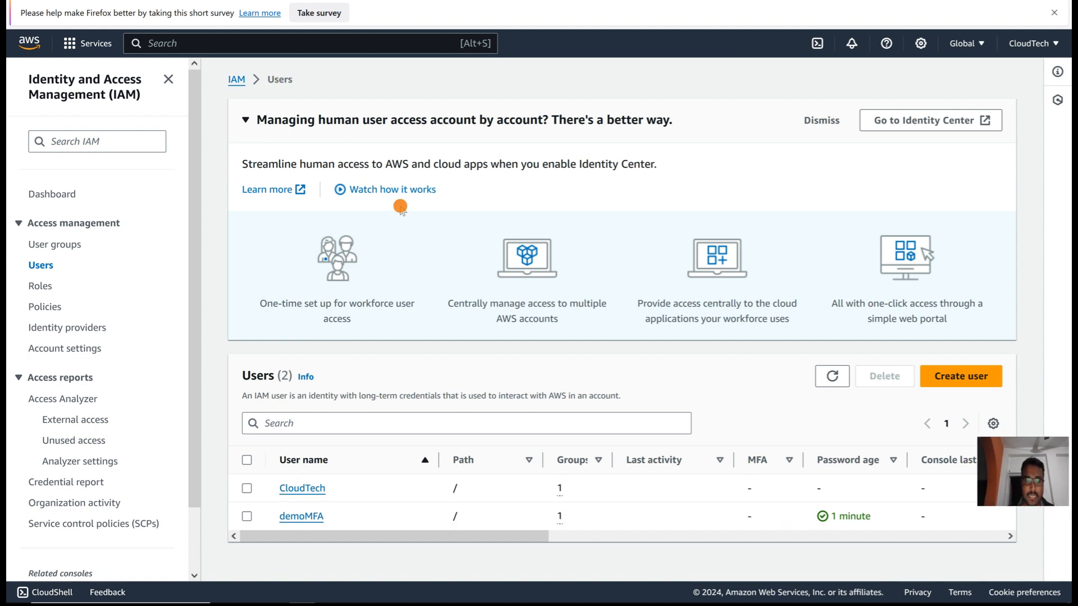
left_click(301, 517)
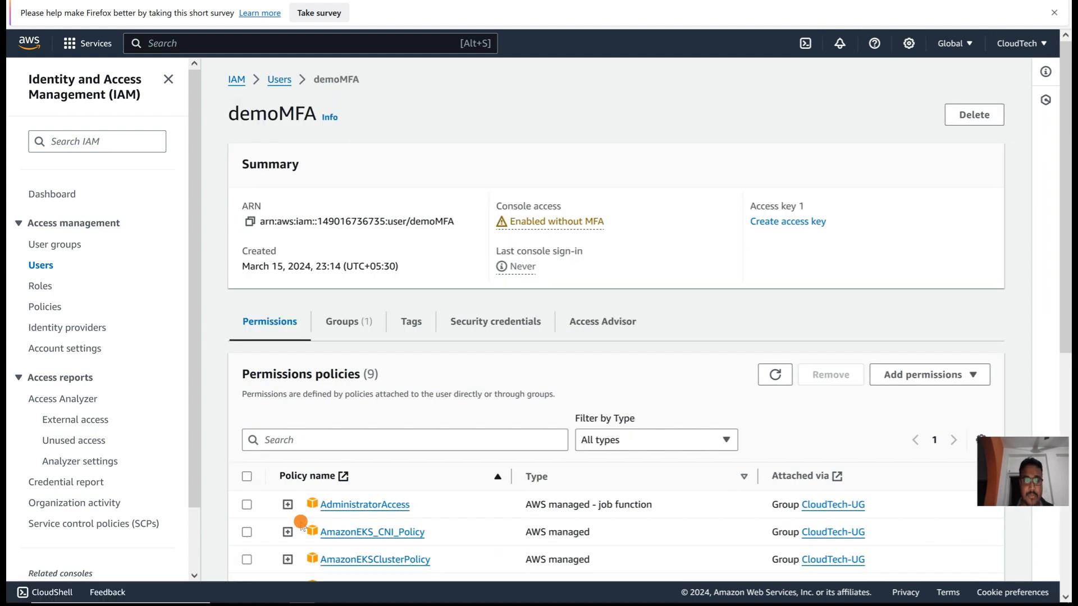
left_click(500, 328)
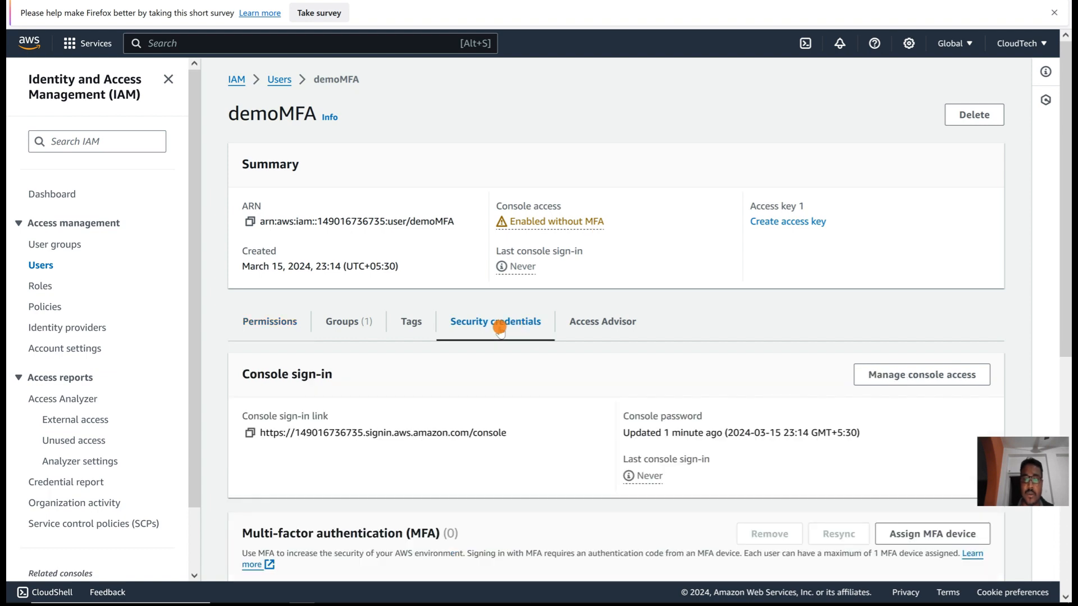
scroll(500, 329, "down", 6)
scroll(499, 328, "up", 1)
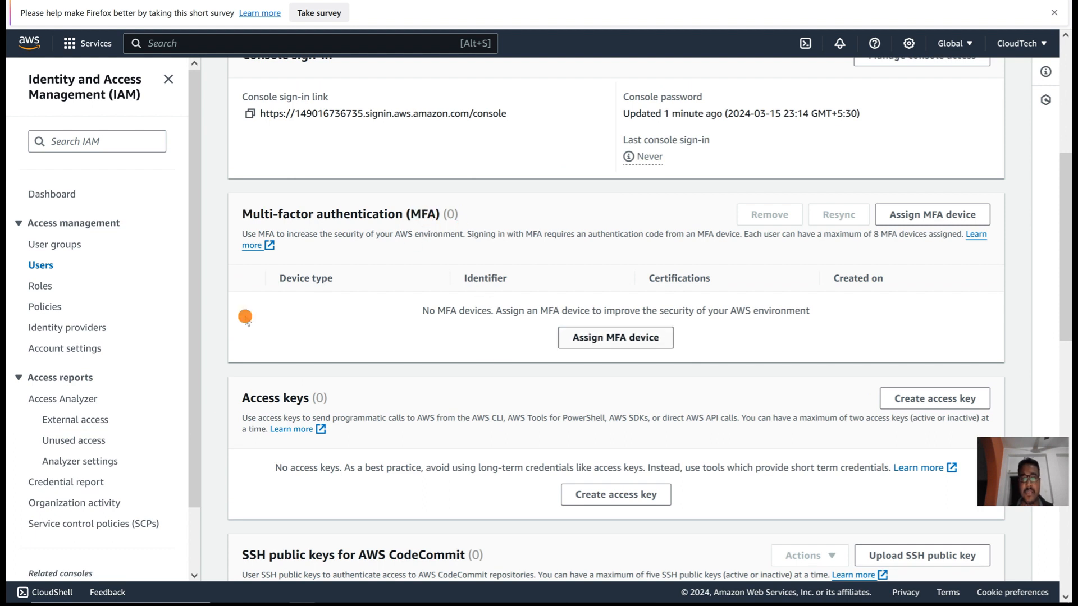
Begin assigning an authenticator-app MFA device named demoMFADevice and continue to device setup
left_click(632, 347)
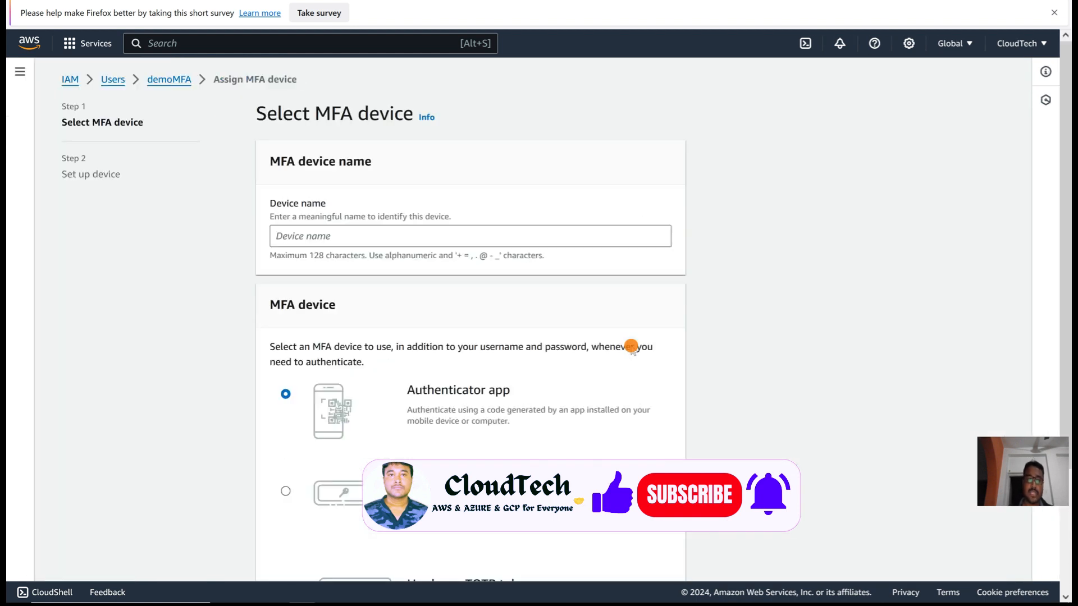
left_click(350, 237)
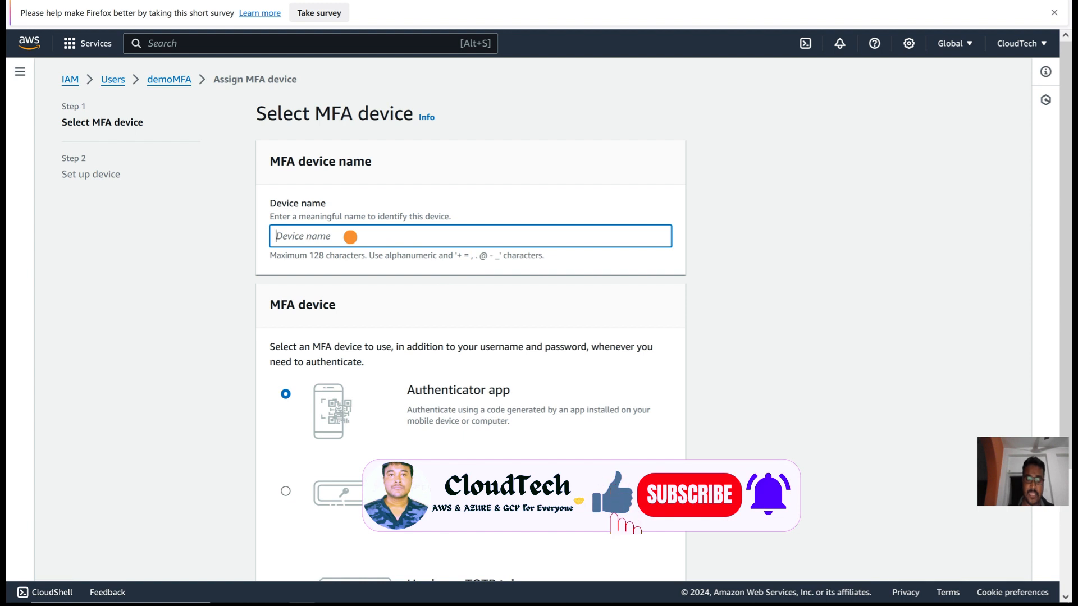
type("demo")
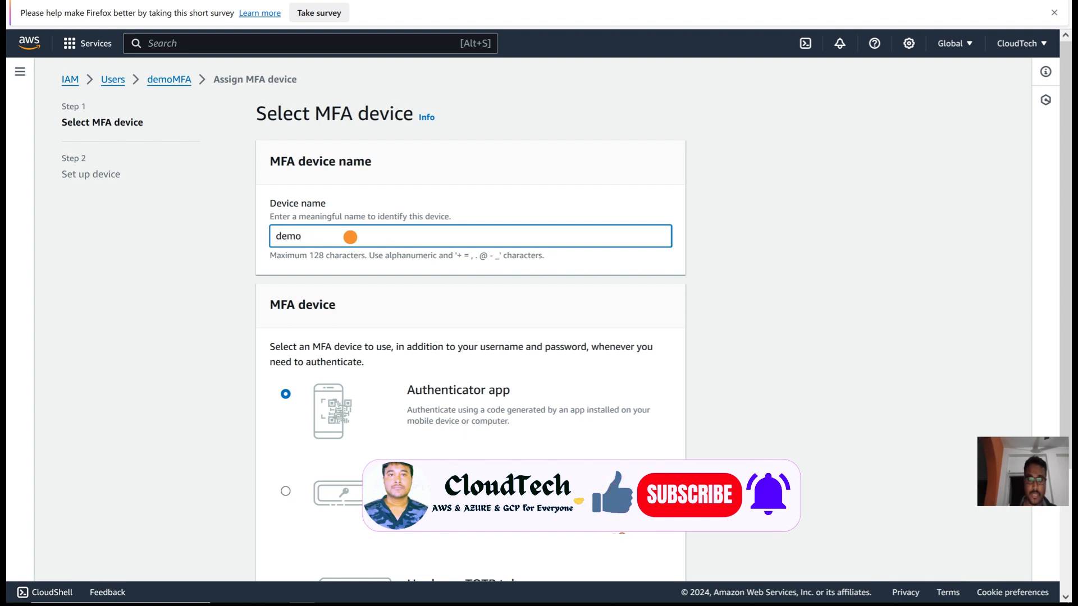
type("MFAd")
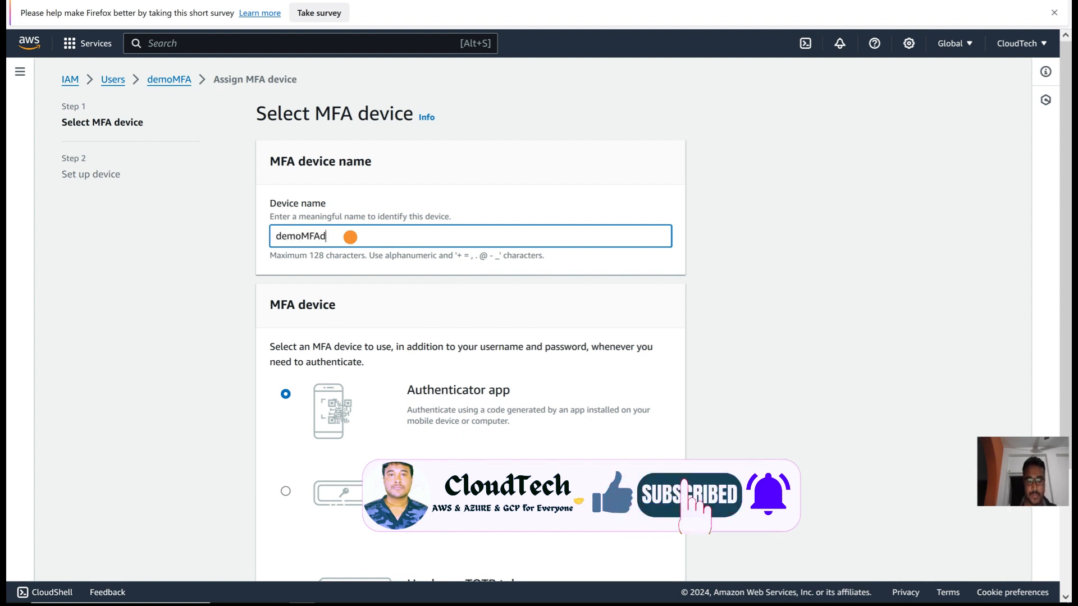
type("evice")
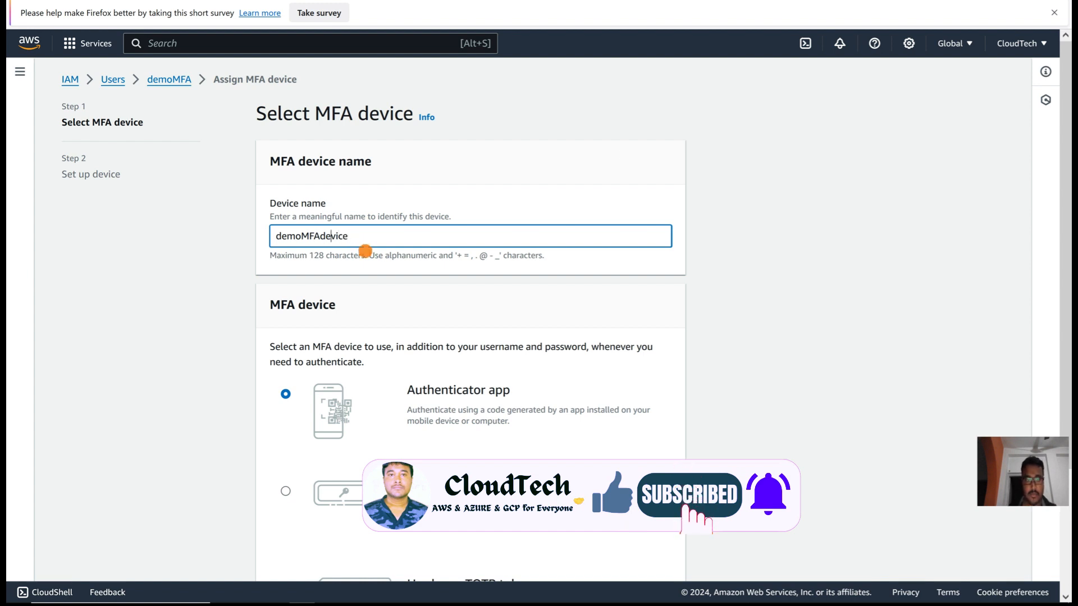
key("Left")
key("Left")
key("Left")
key("Left")
key("Left")
key("BackSpace")
type("D")
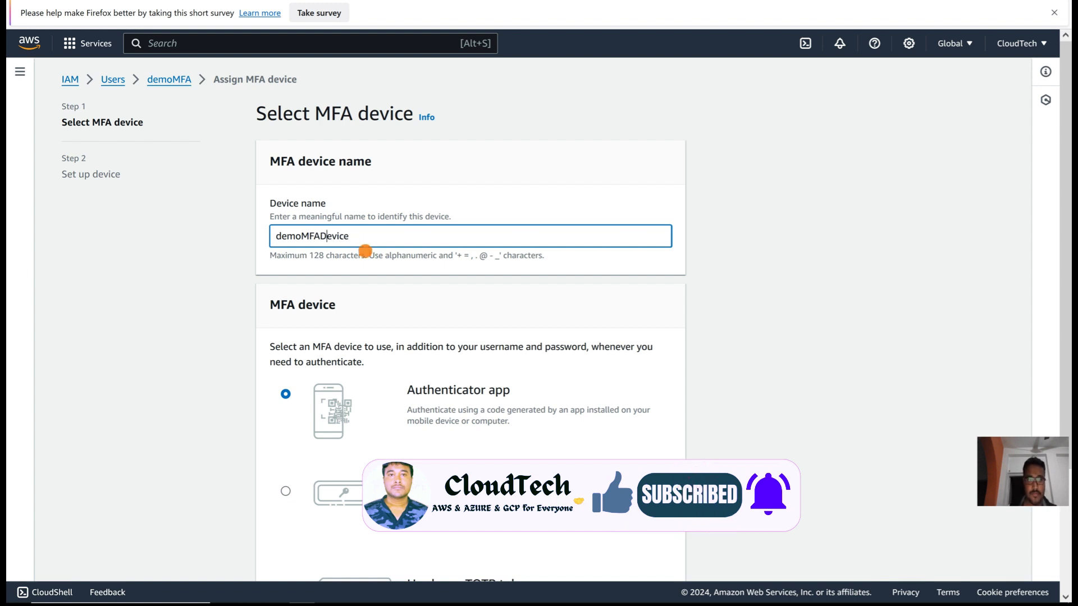
left_click(523, 211)
scroll(523, 210, "down", 1)
scroll(524, 210, "down", 1)
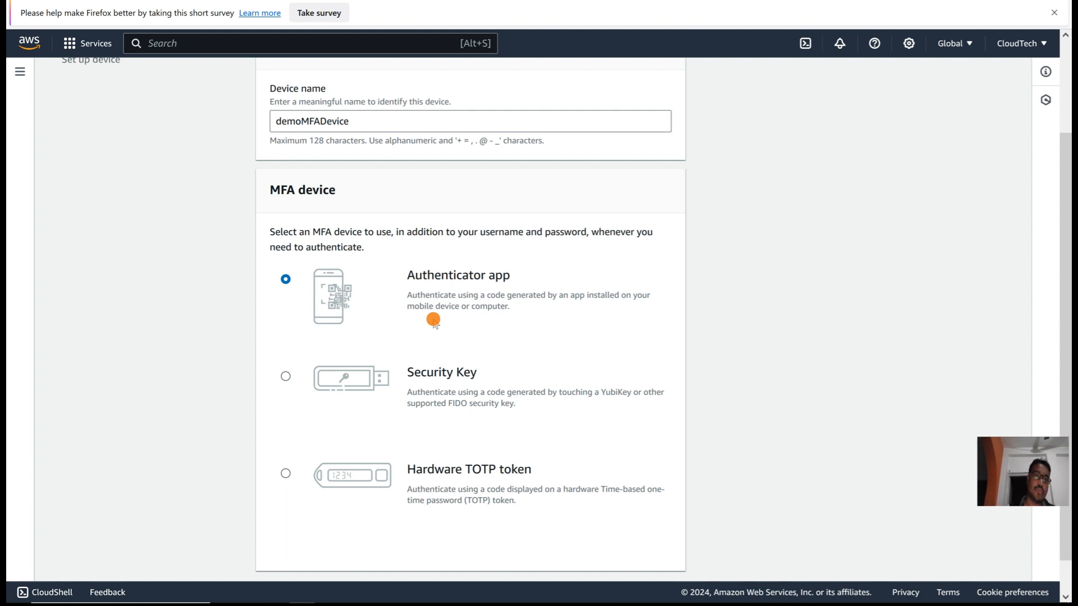
scroll(433, 321, "down", 1)
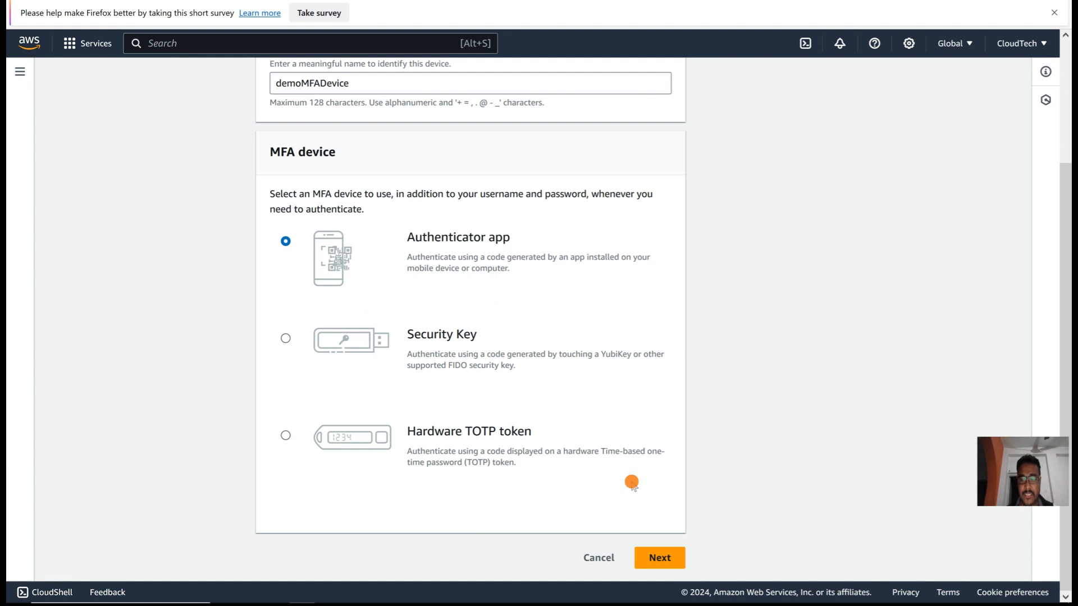
left_click(664, 563)
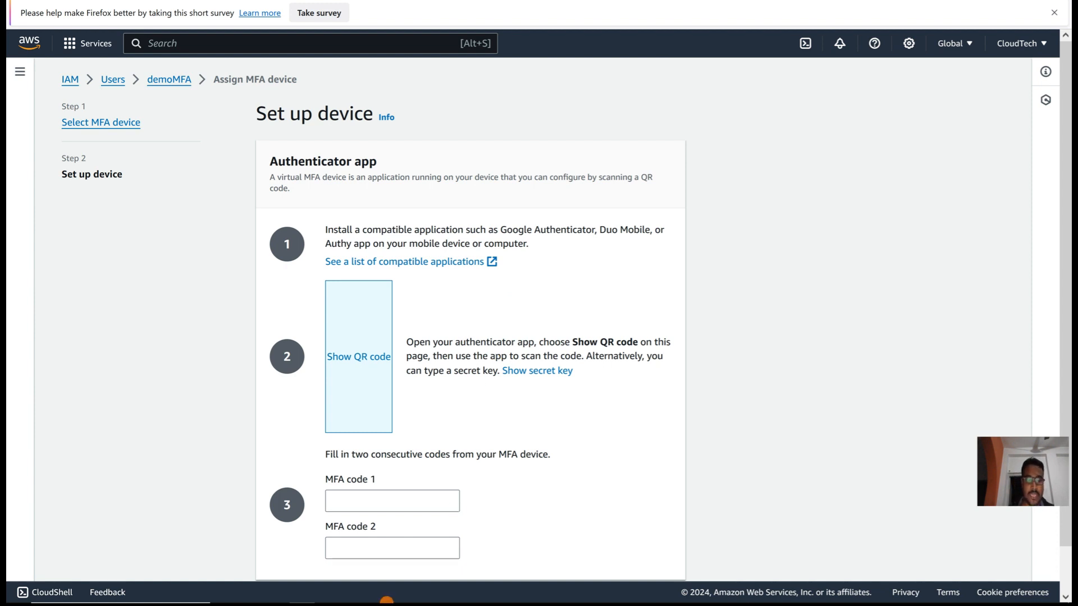
Show the phone screenshots in Photos beside the page, stepping to Google Authenticator's Setup your first account screen
mouse_move(386, 604)
left_click(327, 594)
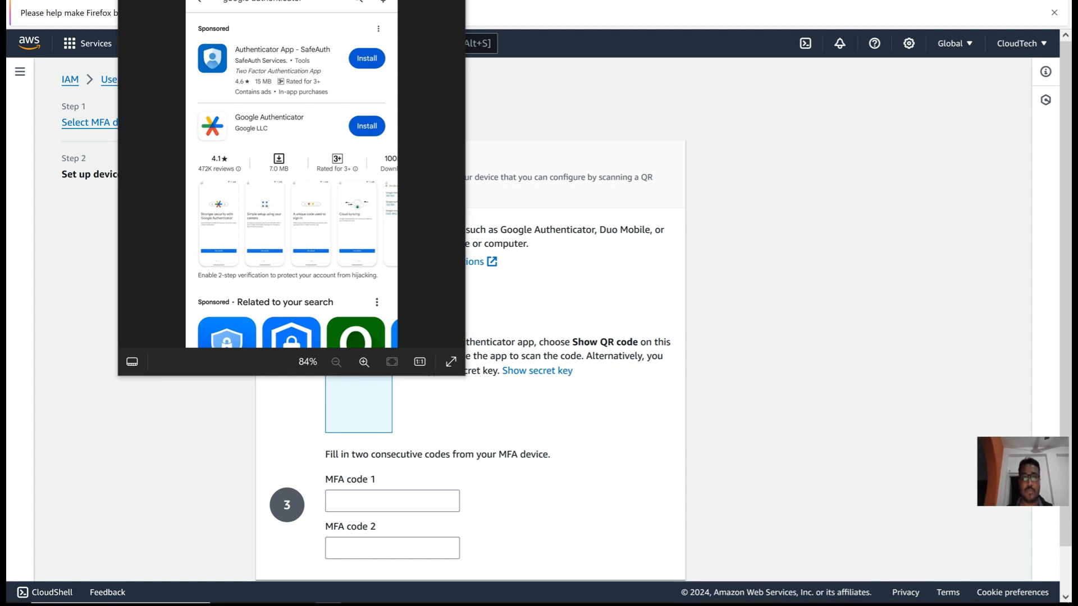
left_click_drag(348, 1, 919, 73)
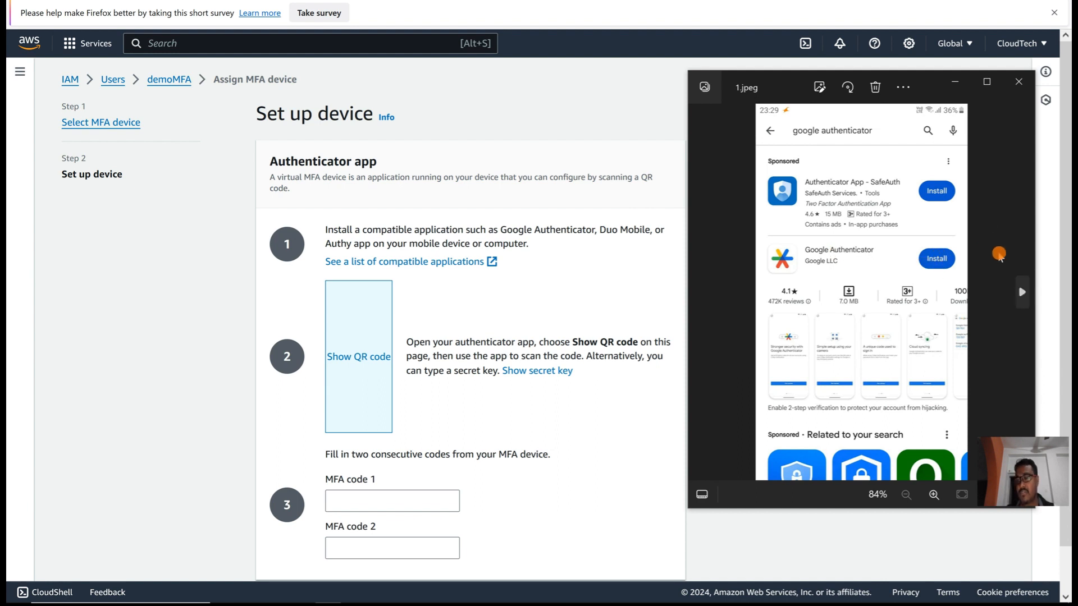
left_click(1000, 256)
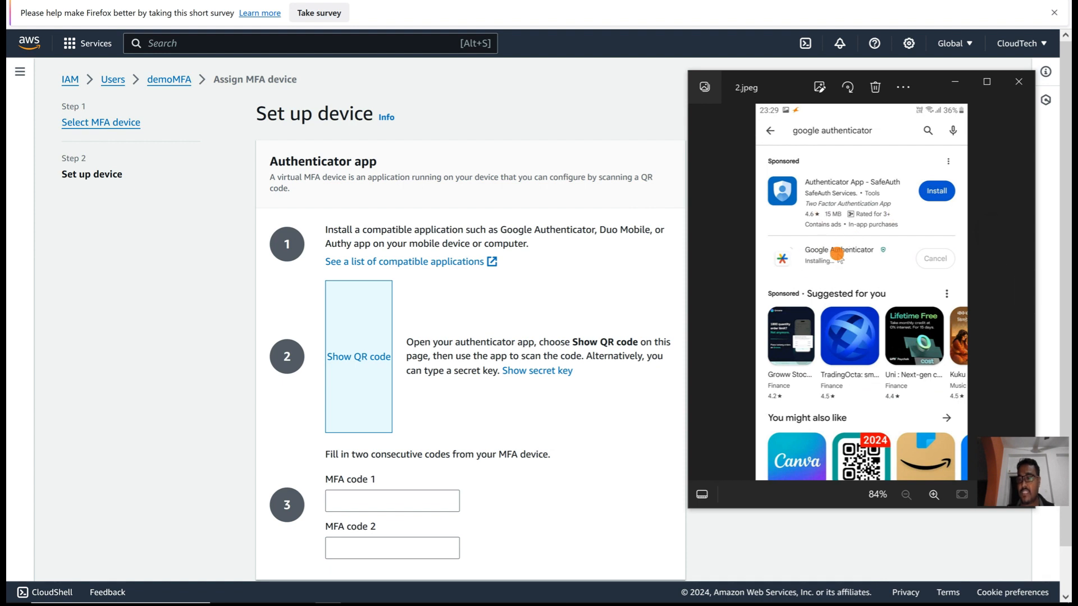
left_click(984, 229)
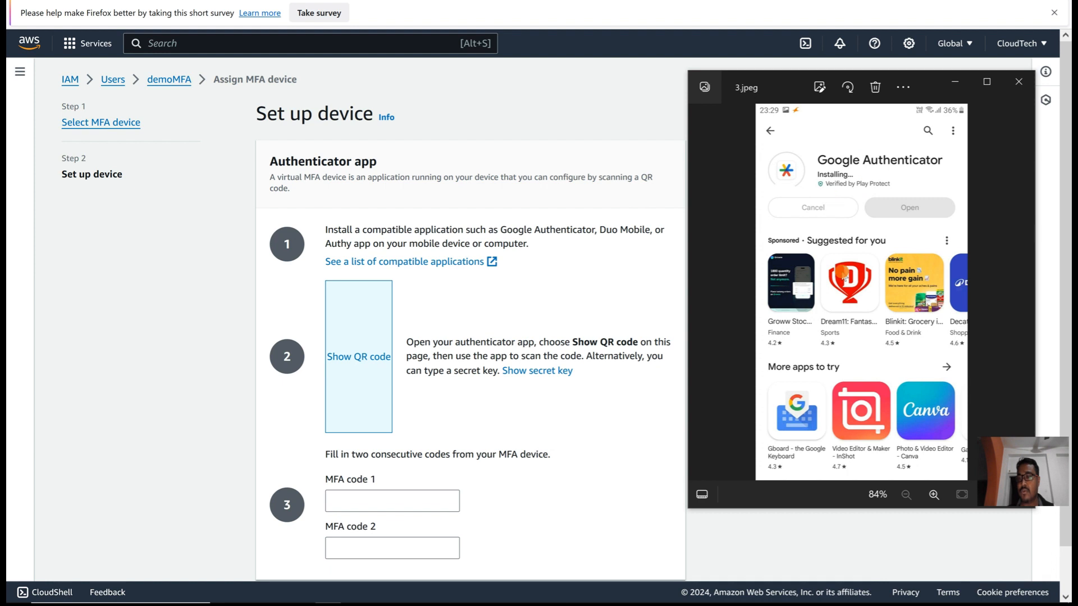
key("Right")
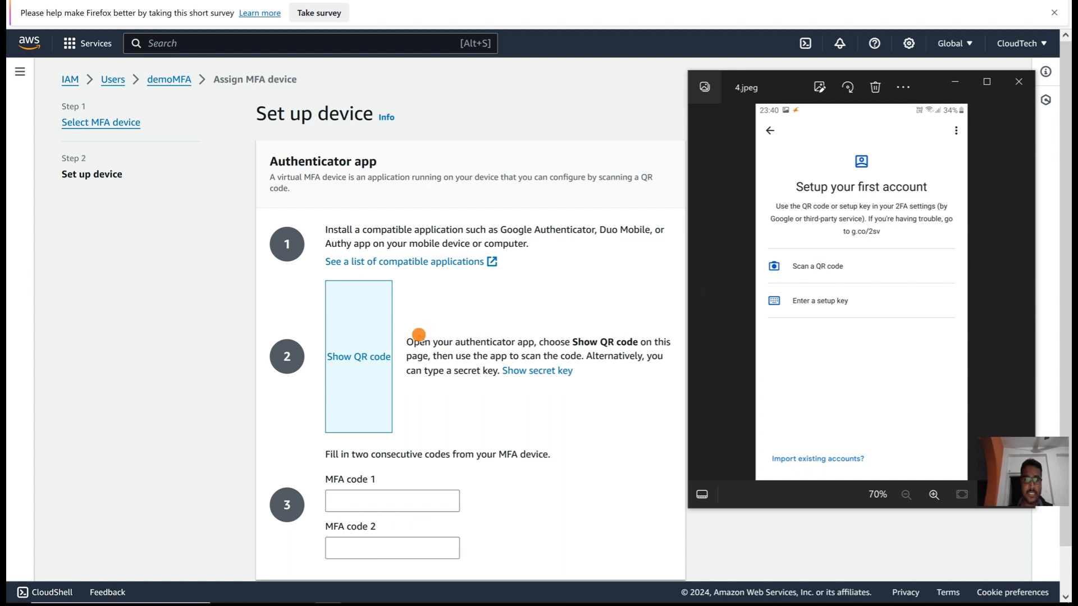
Reveal the QR code, enter two consecutive authenticator codes, and add the MFA device to demoMFA
left_click(366, 358)
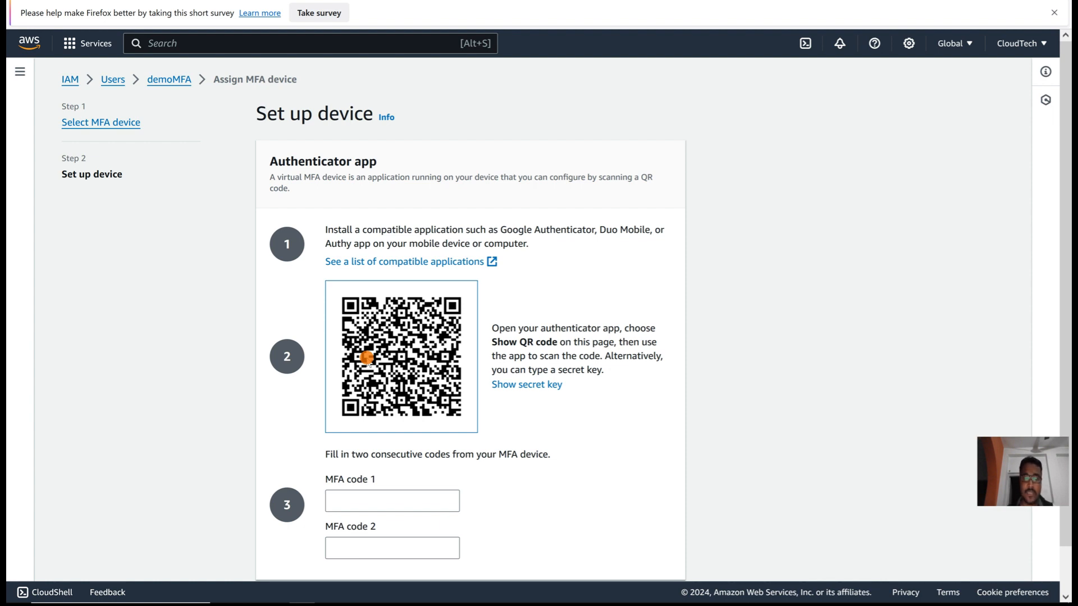
left_click(359, 503)
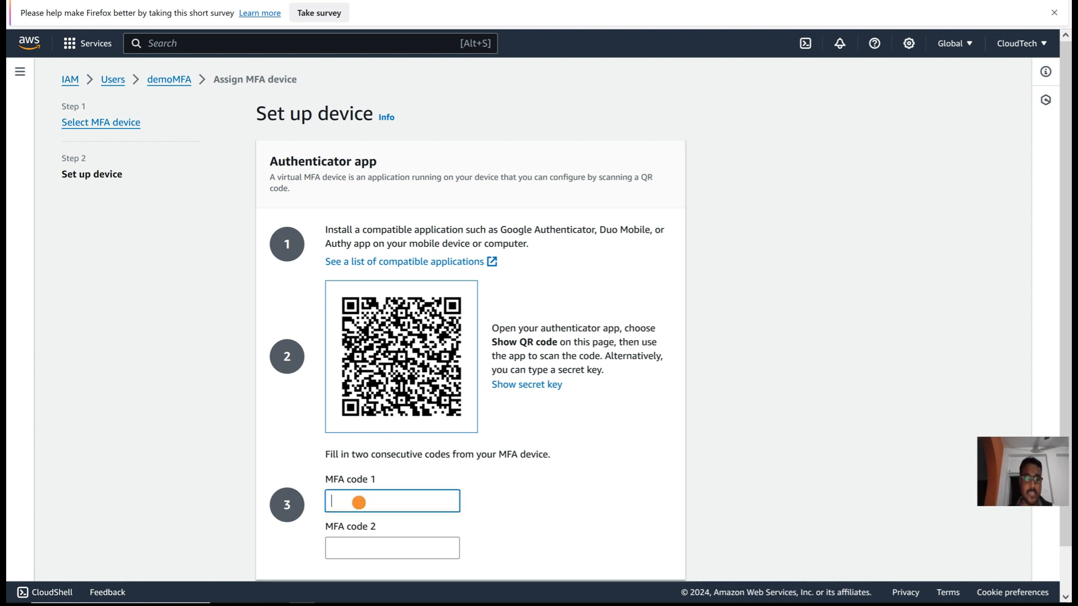
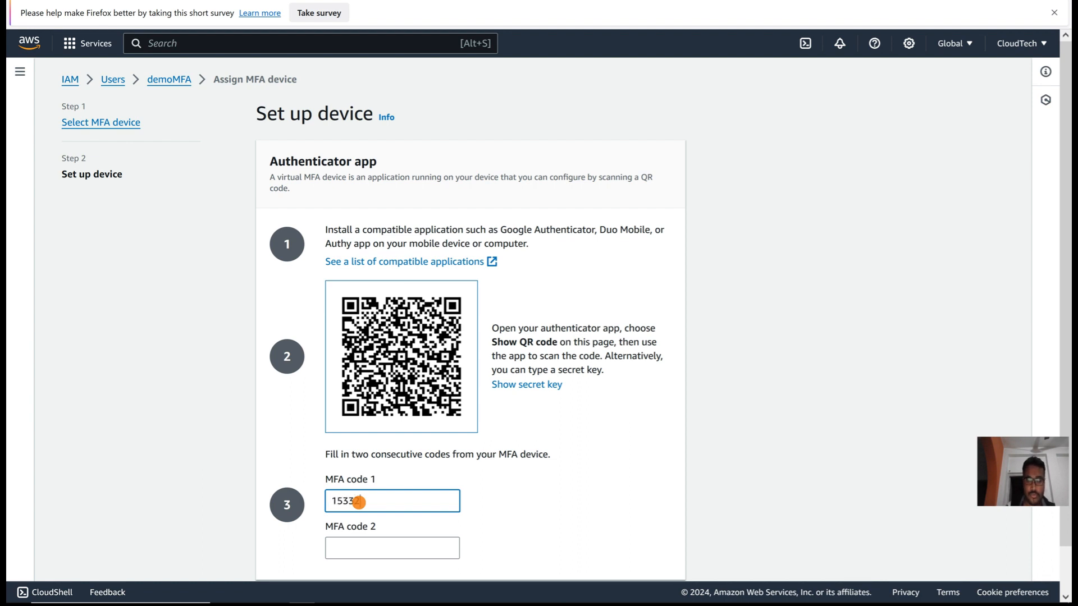
left_click(590, 534)
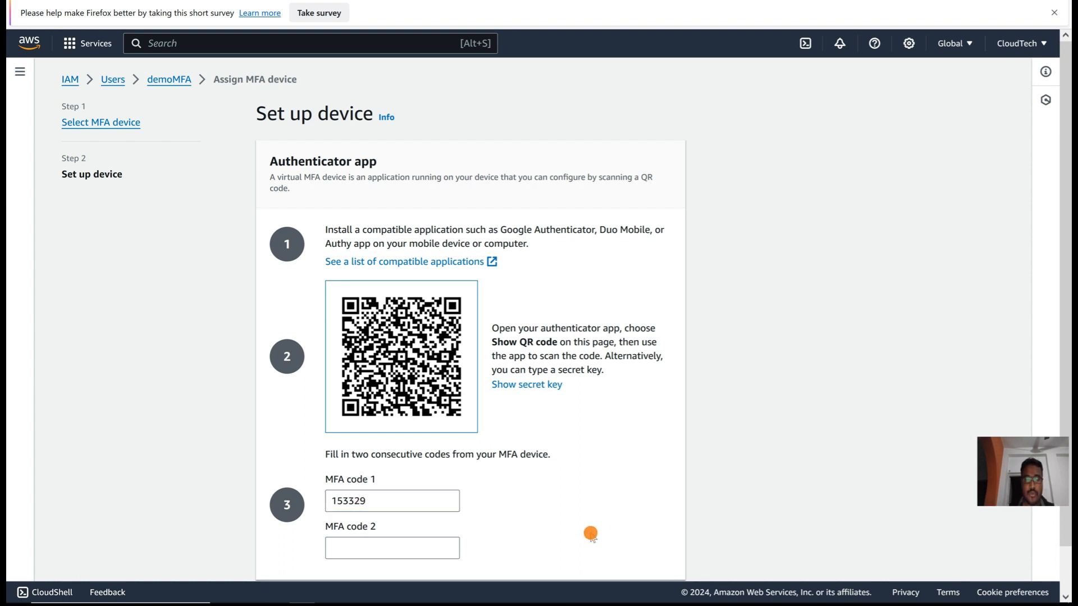
scroll(505, 536, "down", 2)
left_click(369, 495)
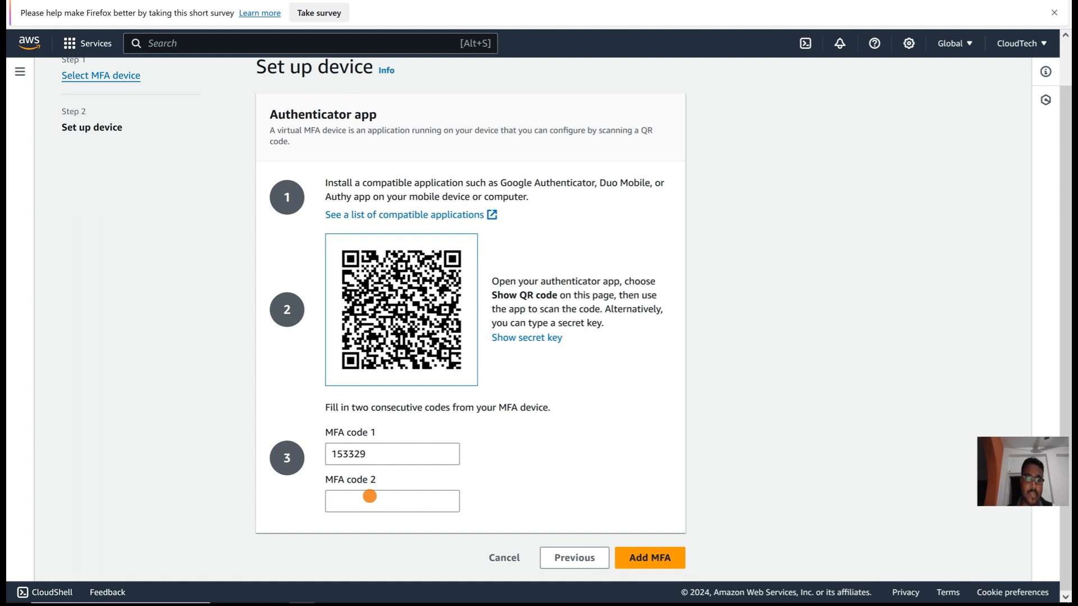
left_click(370, 497)
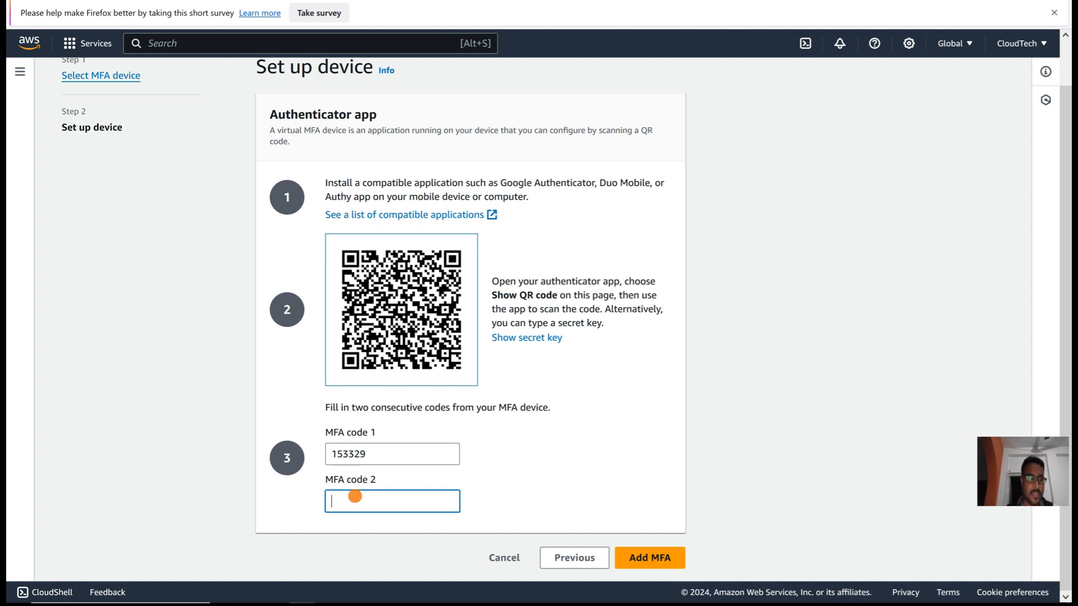
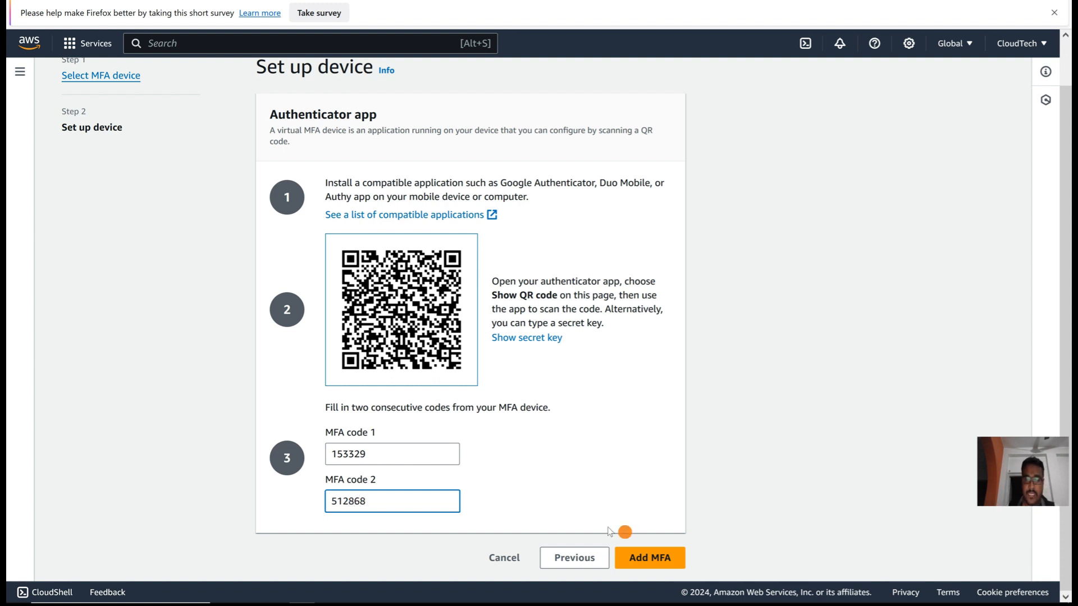
left_click(654, 563)
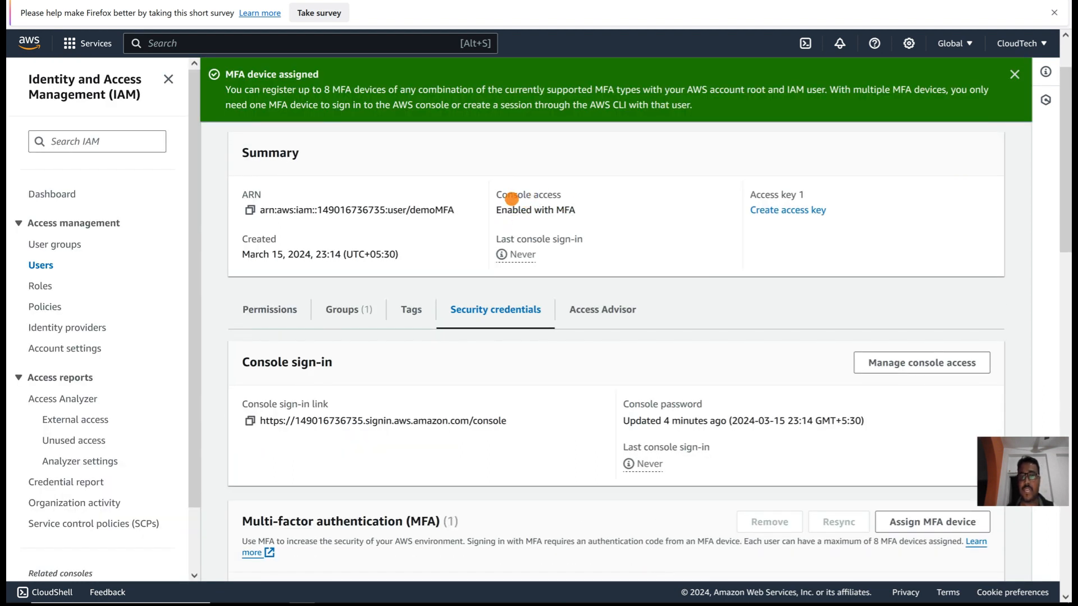
Copy the console sign-in link and load it in a new Firefox private window
left_click(250, 421)
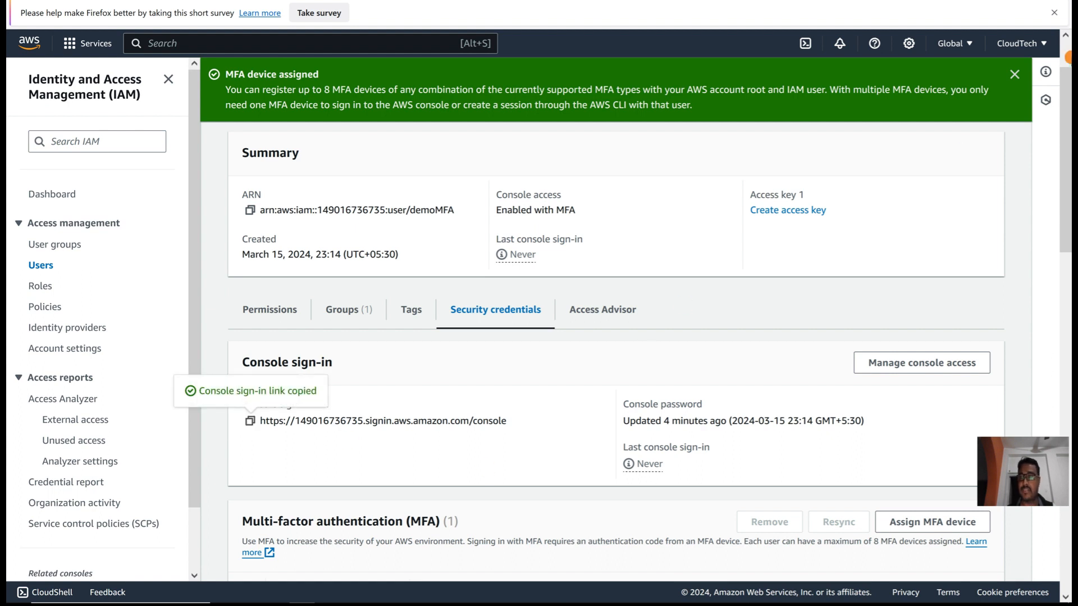
left_click(1059, 0)
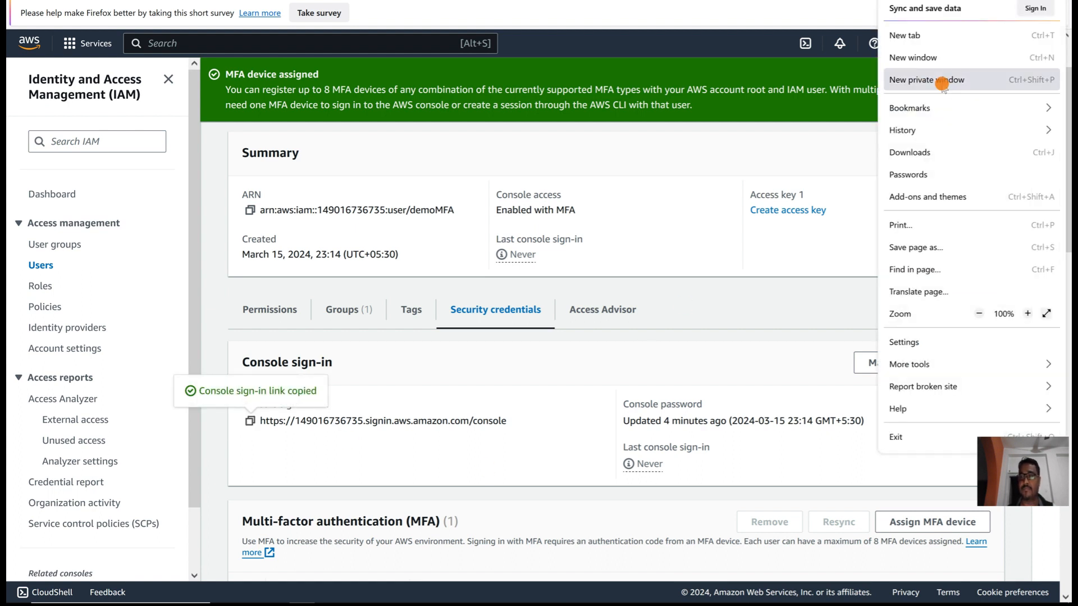
left_click(942, 84)
key("ctrl+v")
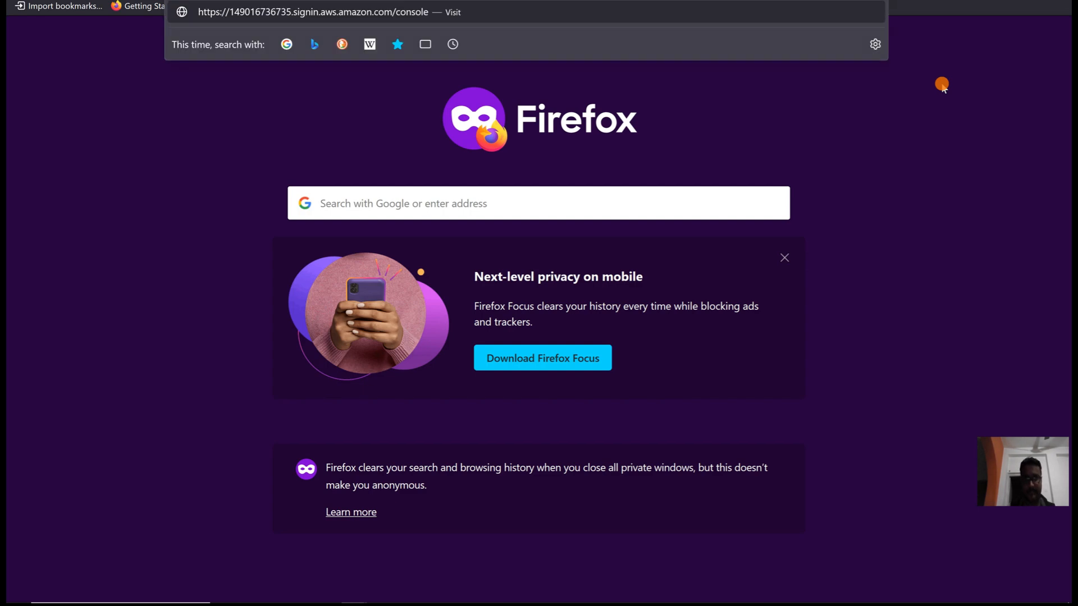
key("Return")
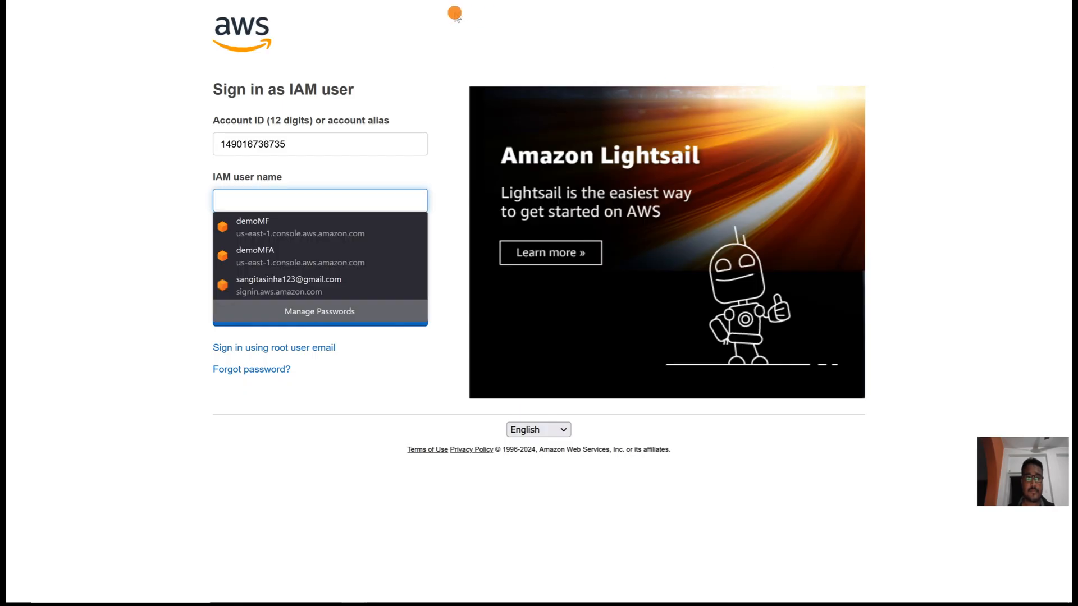
Sign in as demoMFA with the user's password to reach the MFA code prompt
type("demoM")
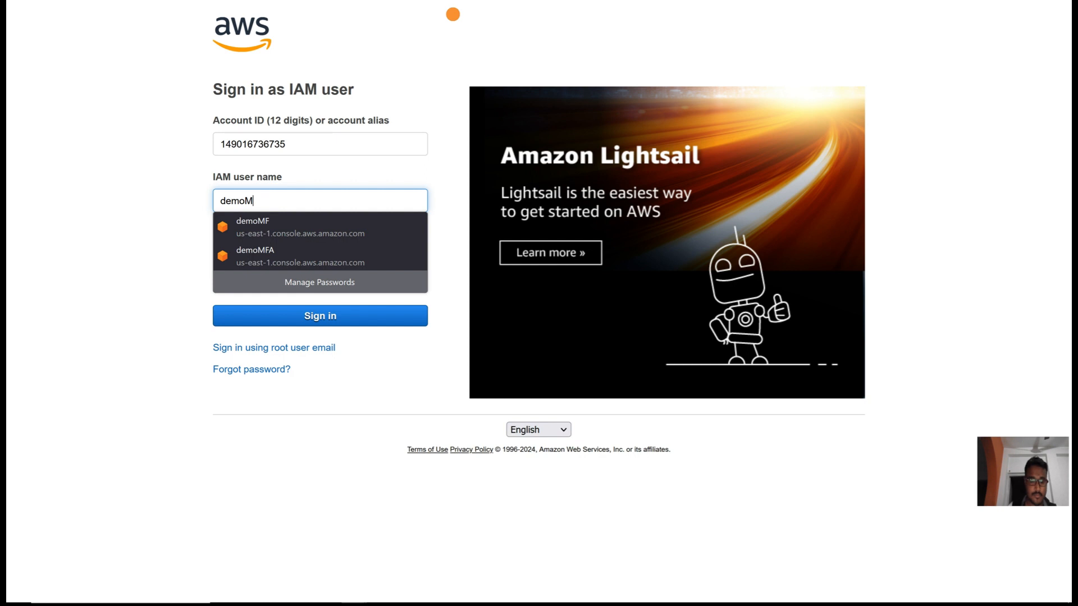
type("A")
key("Tab")
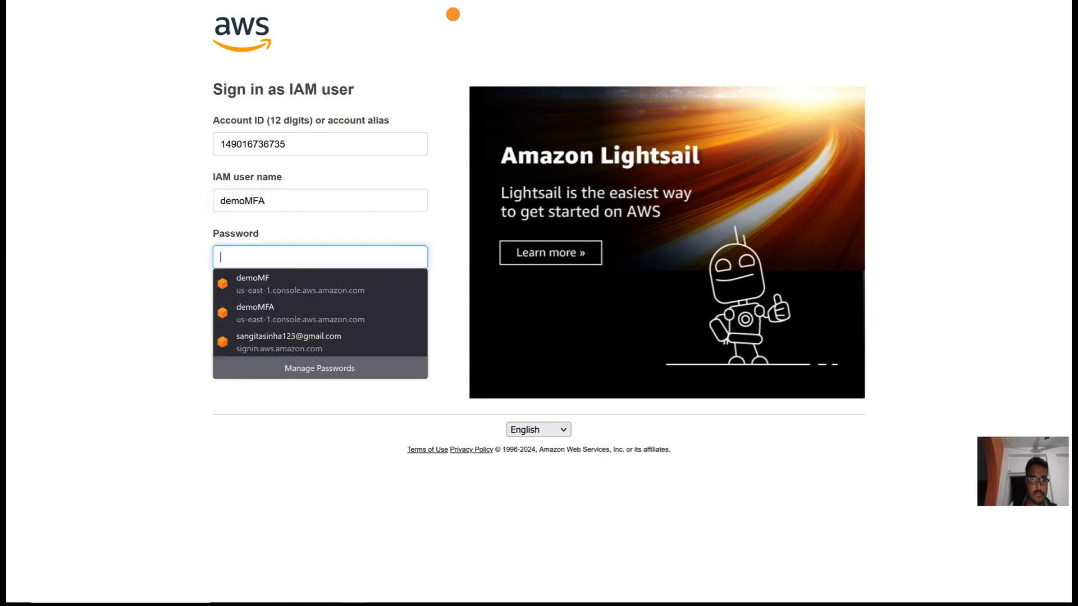
type("•")
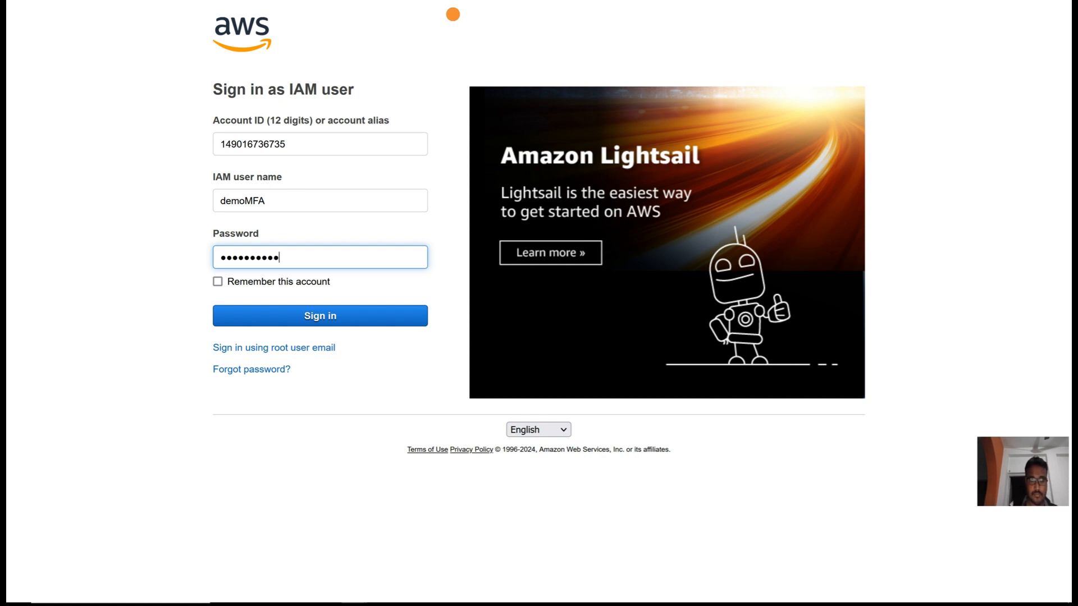
key("Return")
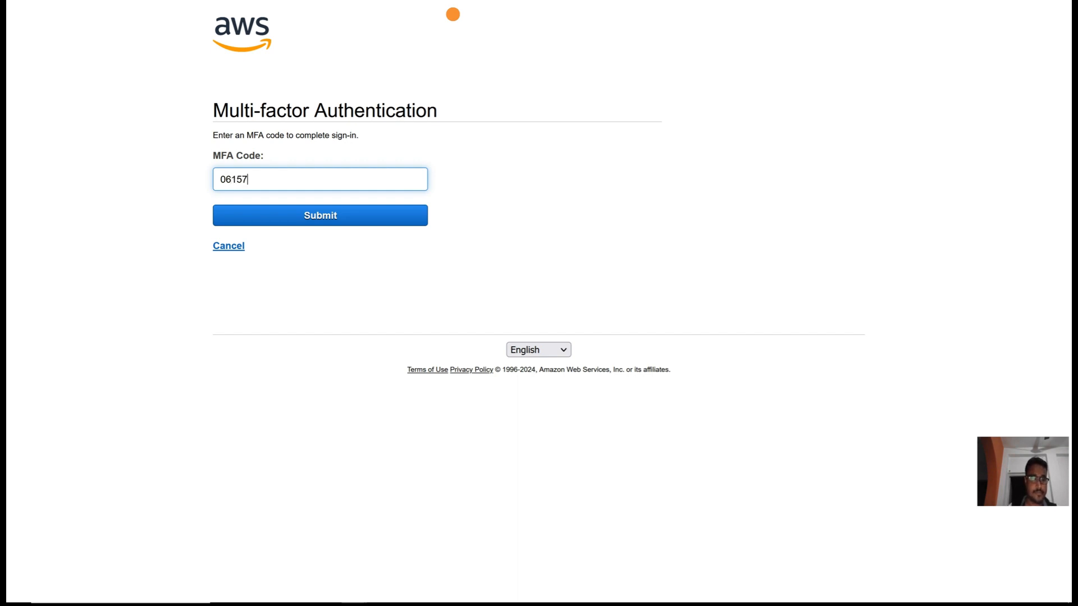
Submit the six-digit MFA code, dismiss the four Console Home tour tips, and return to the IAM window
left_click(350, 217)
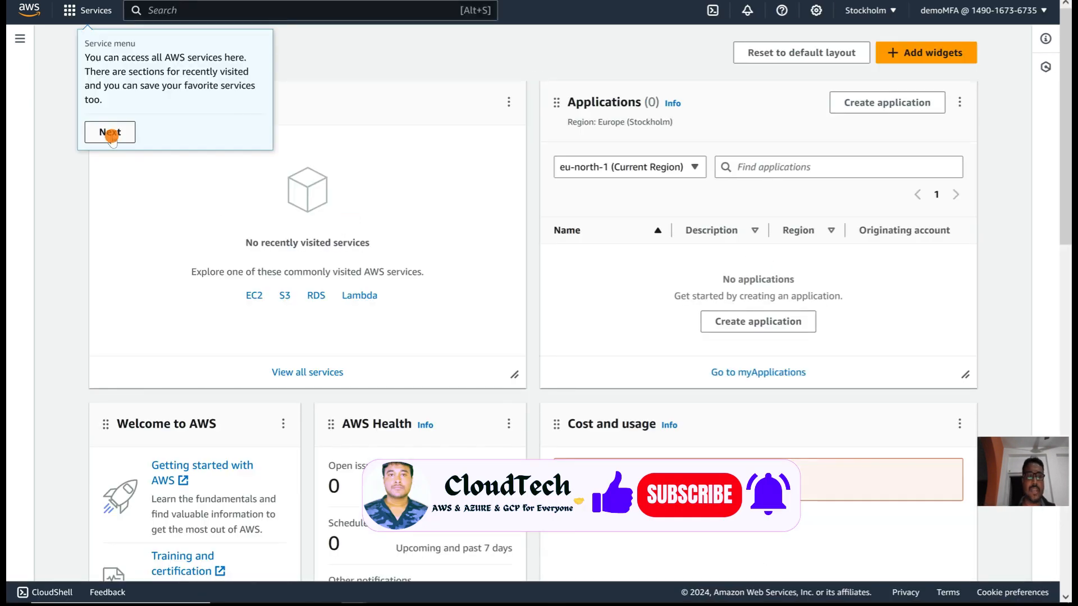
left_click(111, 133)
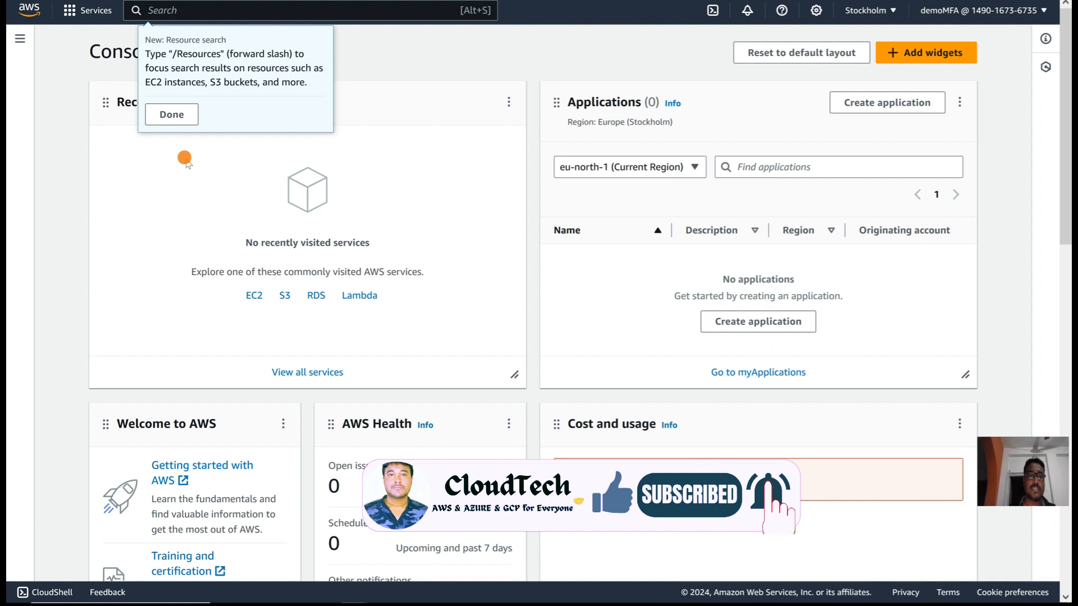
left_click(171, 113)
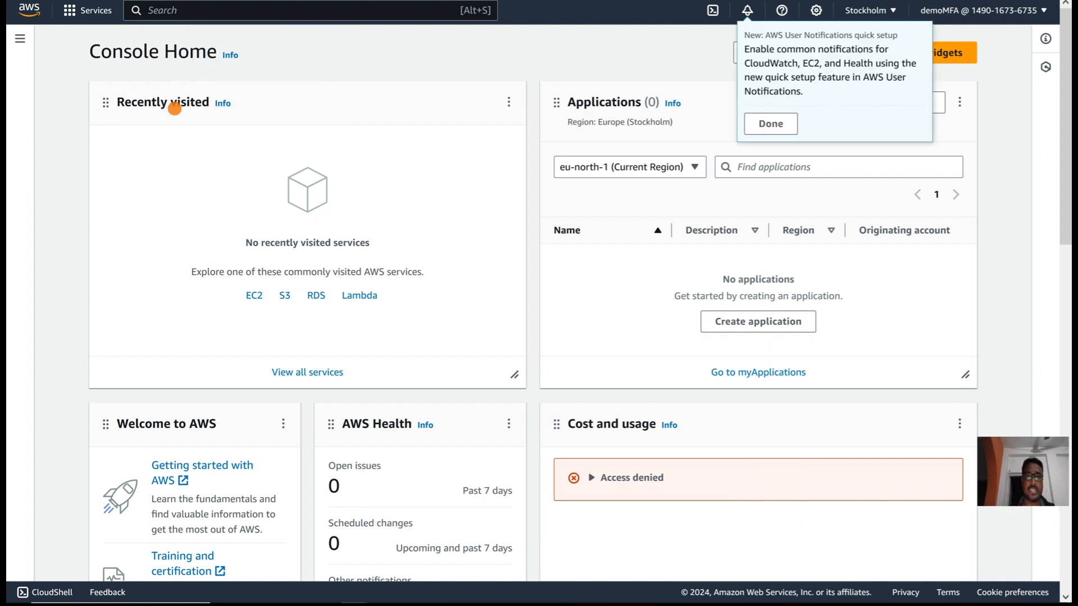
left_click(763, 123)
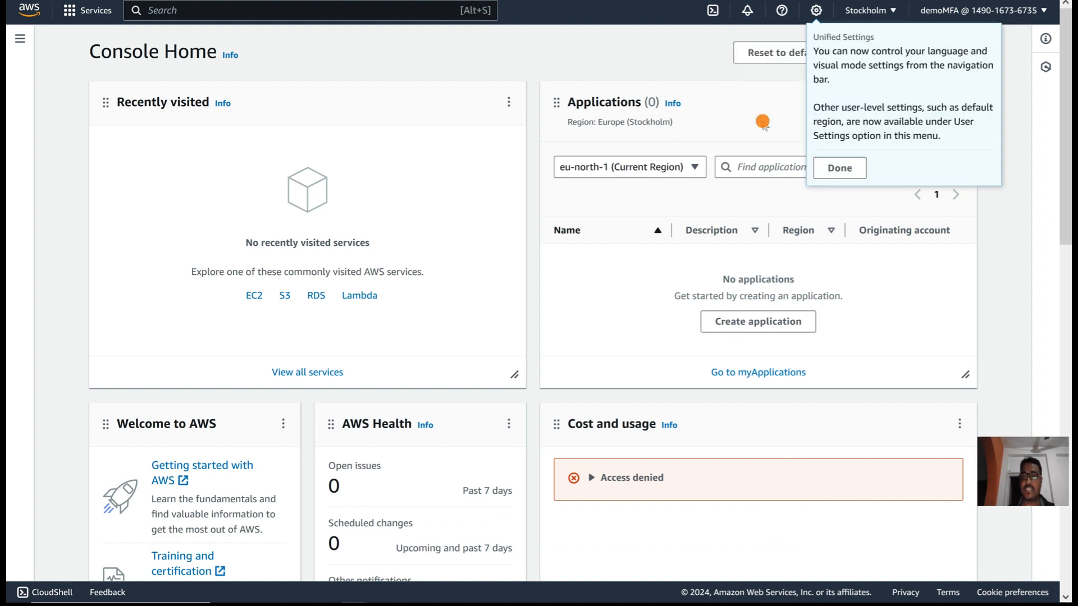
left_click(838, 166)
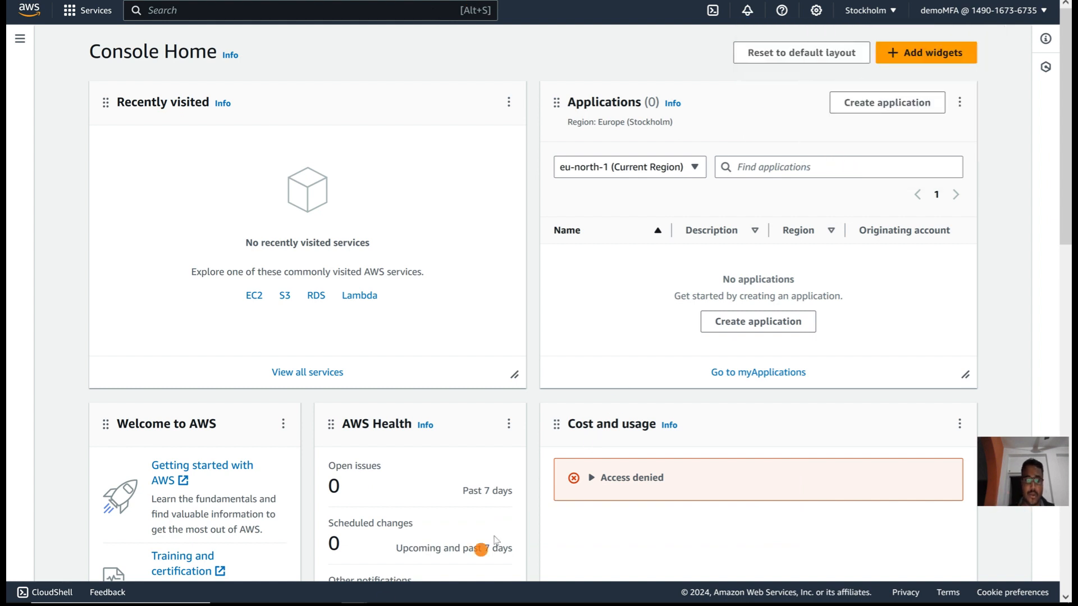
mouse_move(357, 600)
left_click(303, 597)
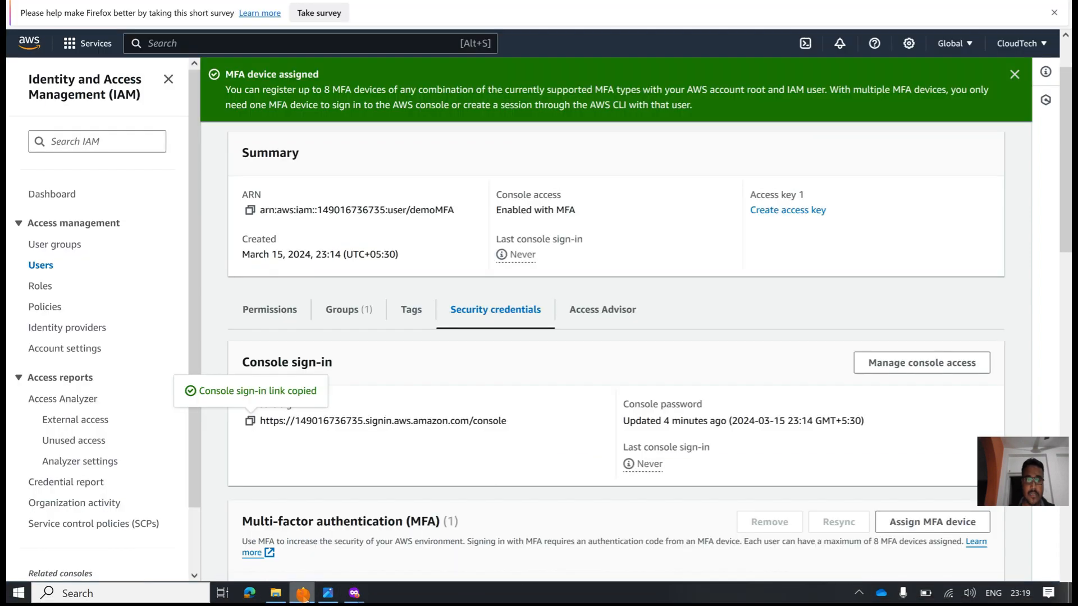
Go through the IAM Users list to demoMFA's Security credentials tab
scroll(493, 344, "down", 3)
scroll(493, 344, "down", 2)
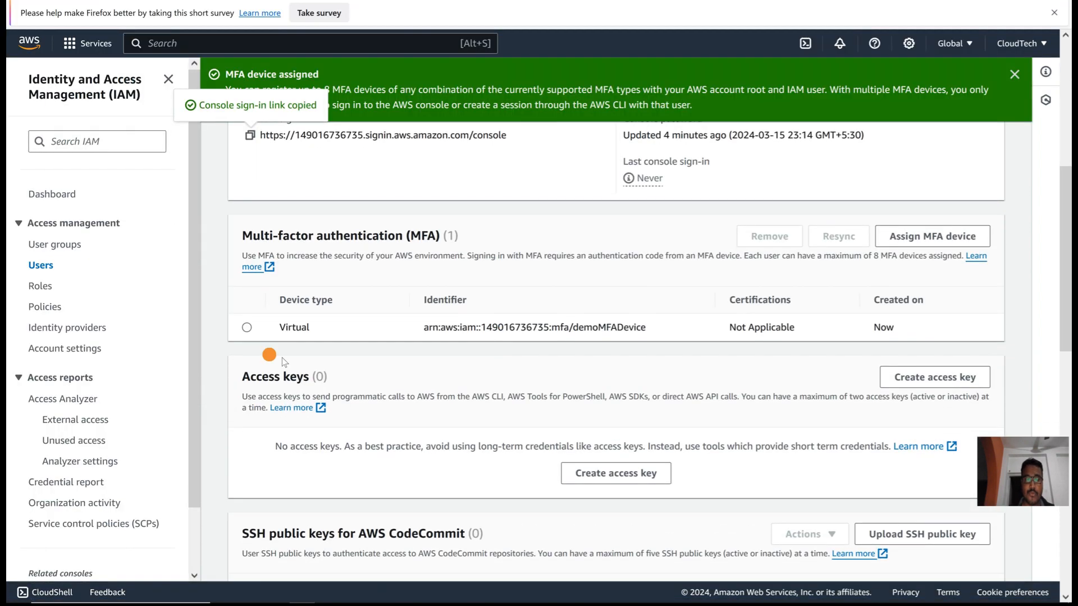
left_click(246, 327)
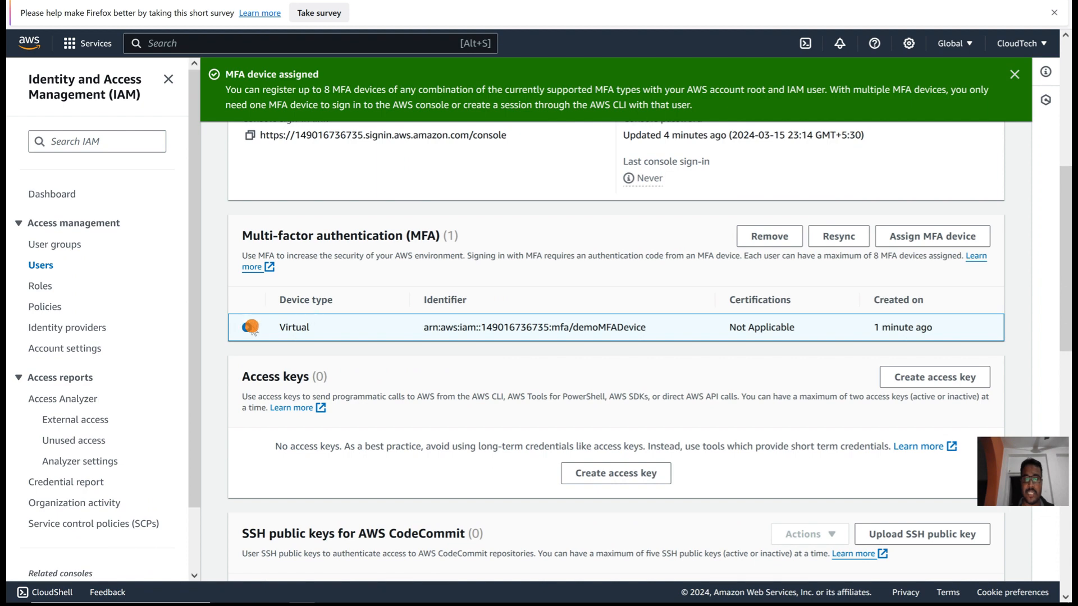
scroll(344, 303, "up", 5)
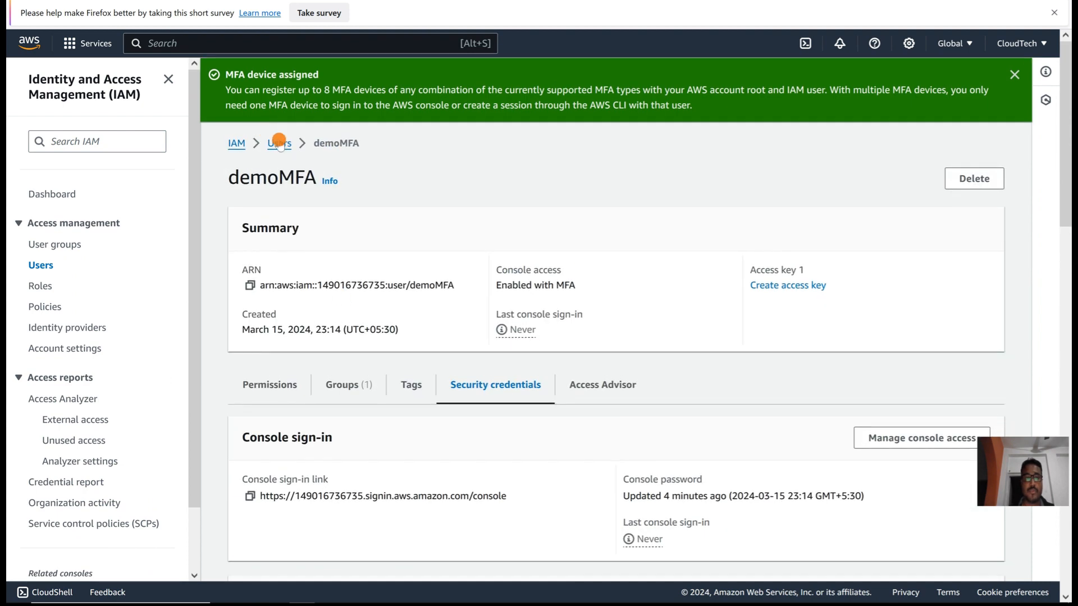
left_click(279, 143)
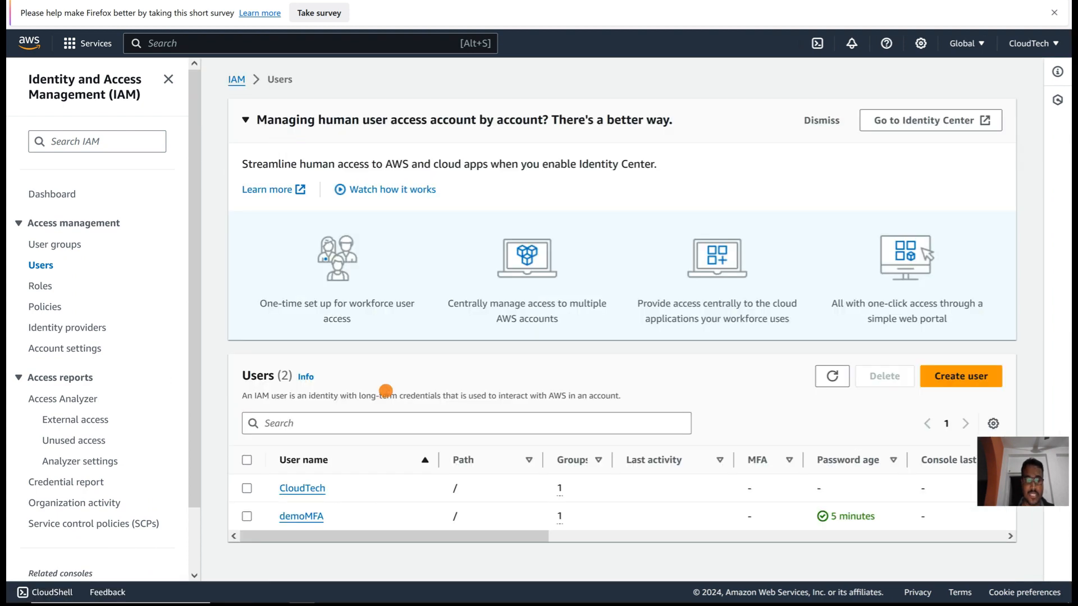
left_click(307, 518)
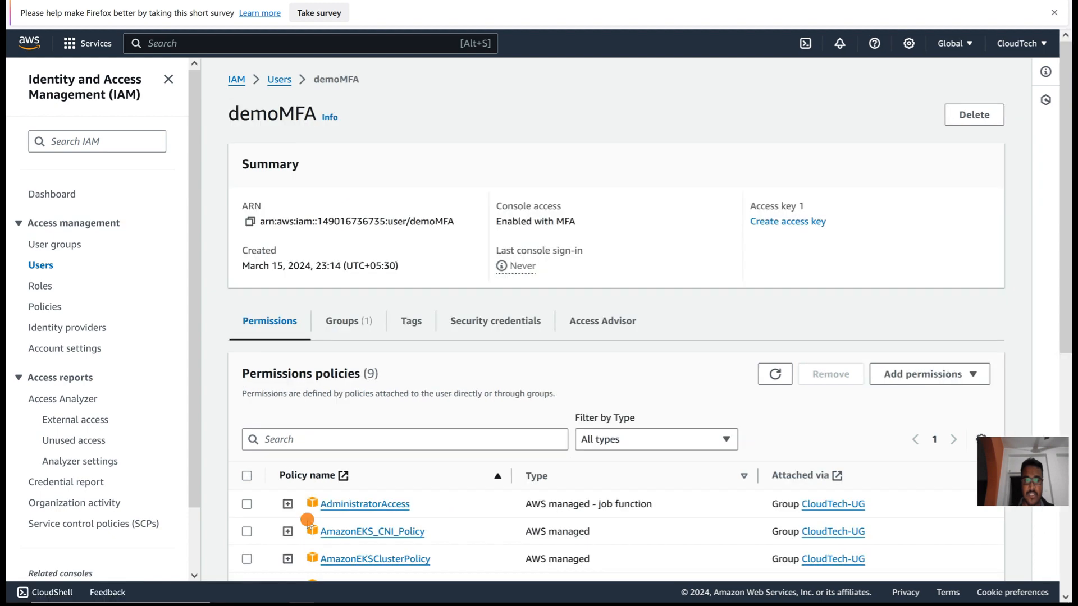
scroll(506, 281, "down", 1)
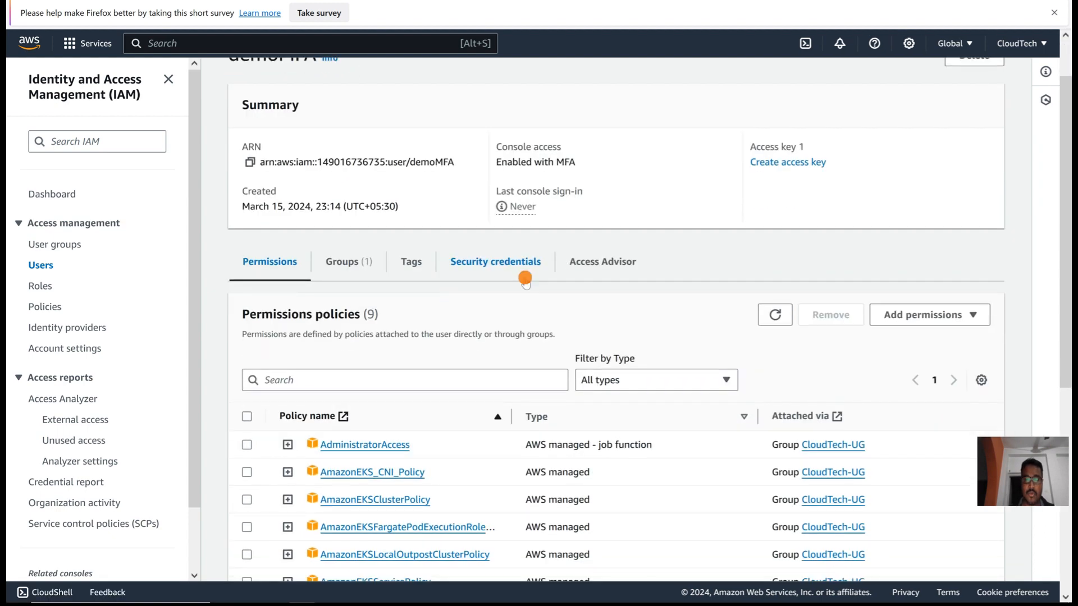
left_click(503, 267)
Remove demoMFA's virtual MFA device and copy the console sign-in link again
scroll(457, 351, "down", 3)
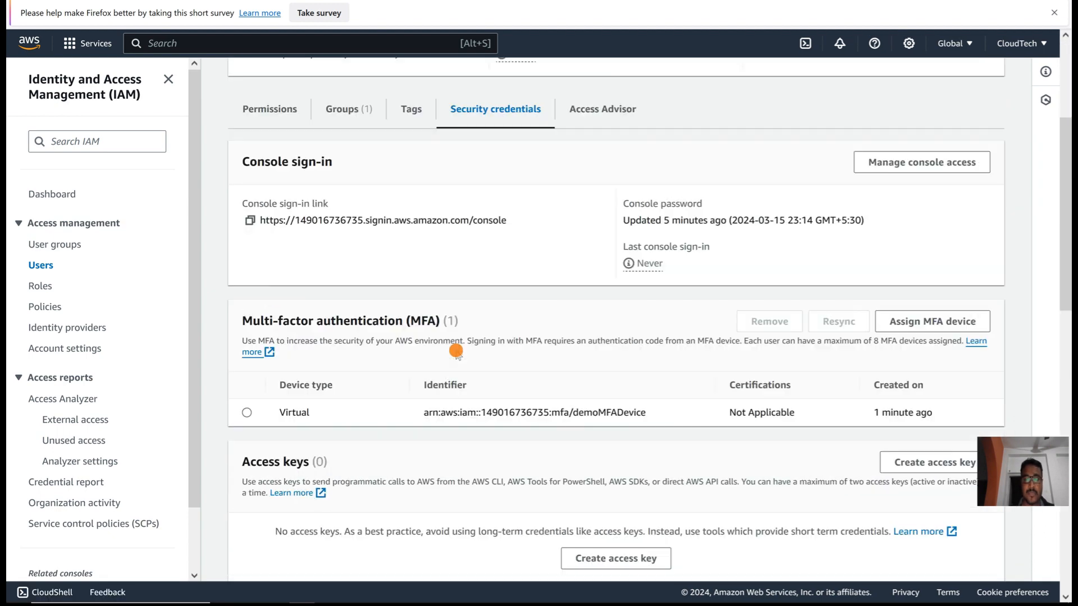
left_click(246, 399)
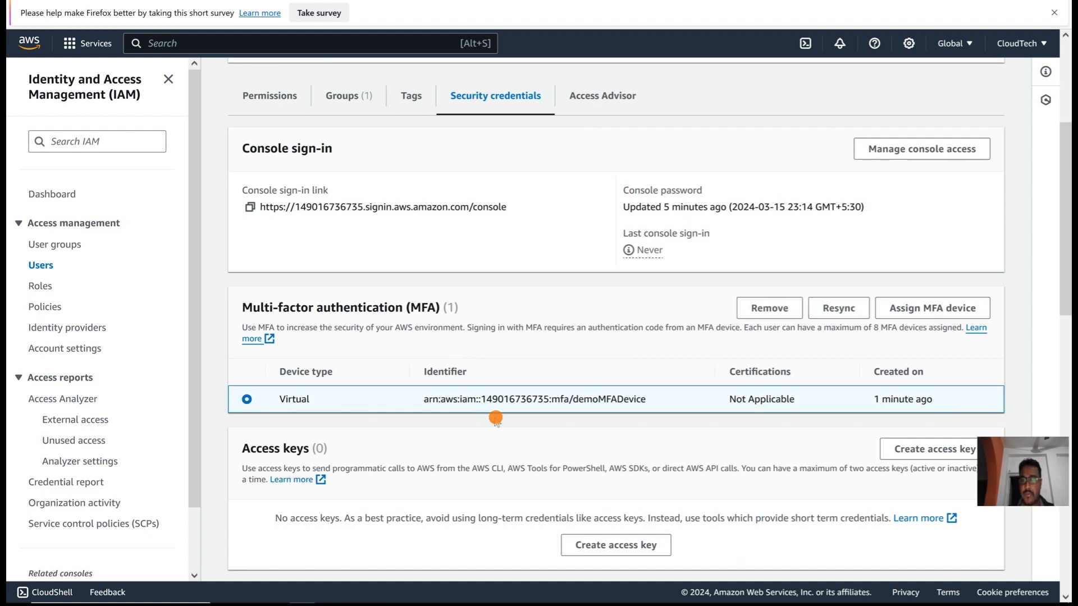
left_click(759, 309)
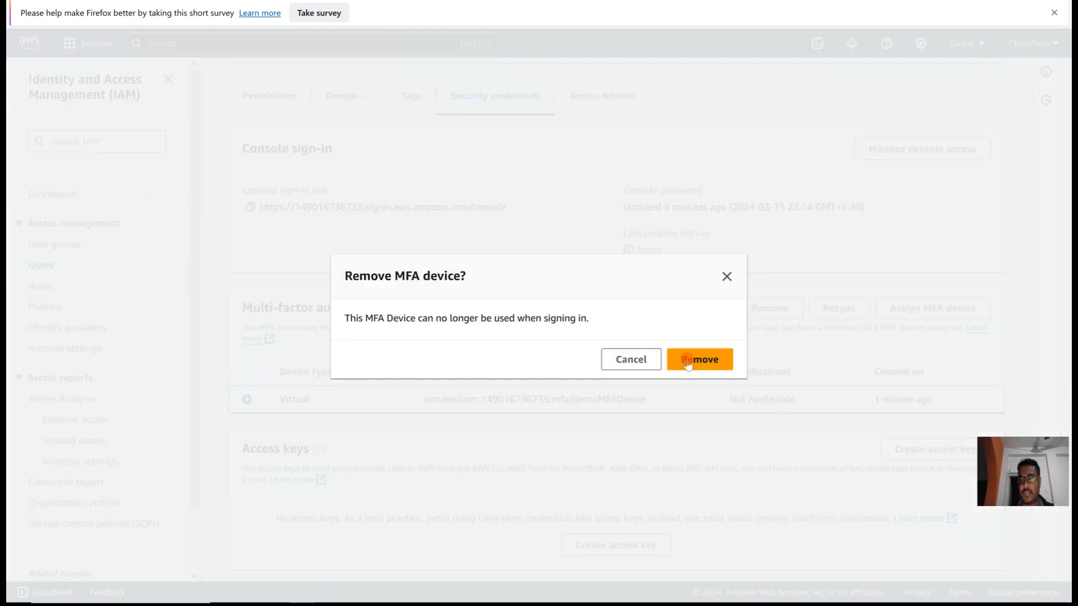
left_click(688, 362)
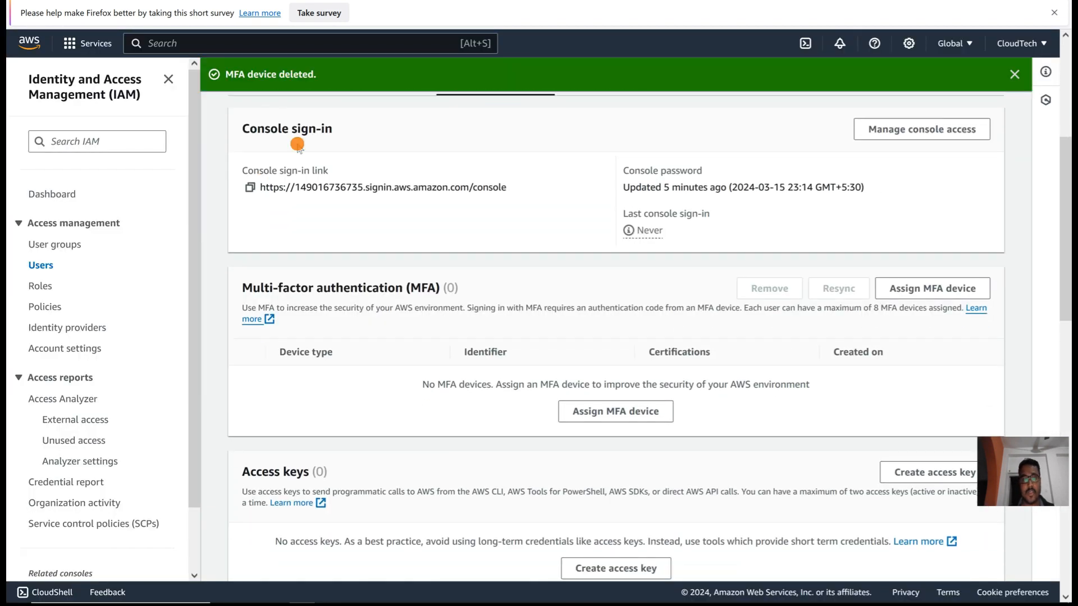
left_click(251, 184)
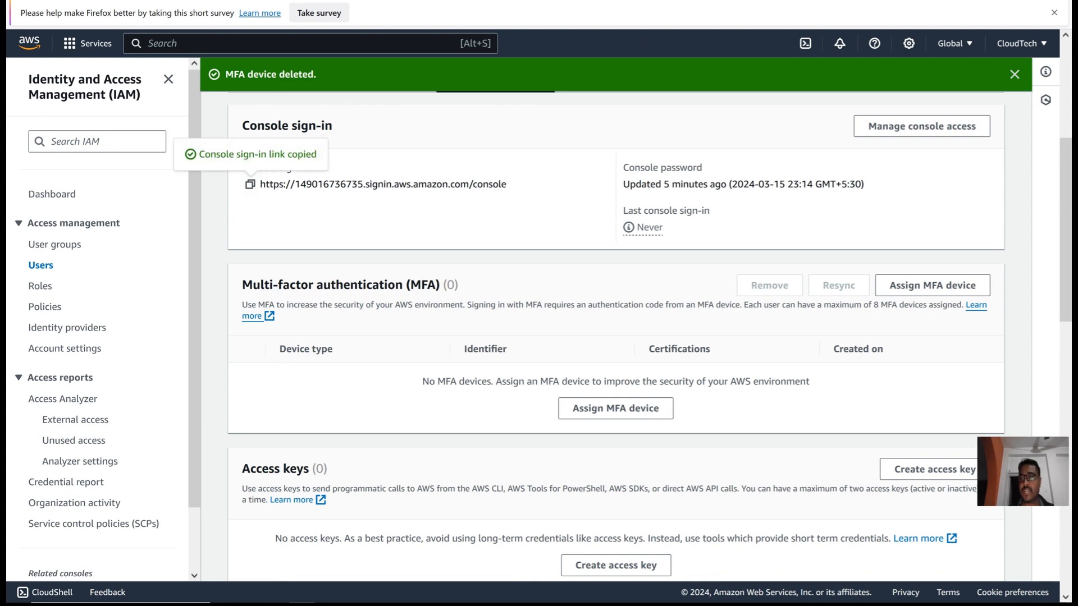
left_click(1058, 4)
Load the copied sign-in link in a new Firefox private window
left_click(946, 83)
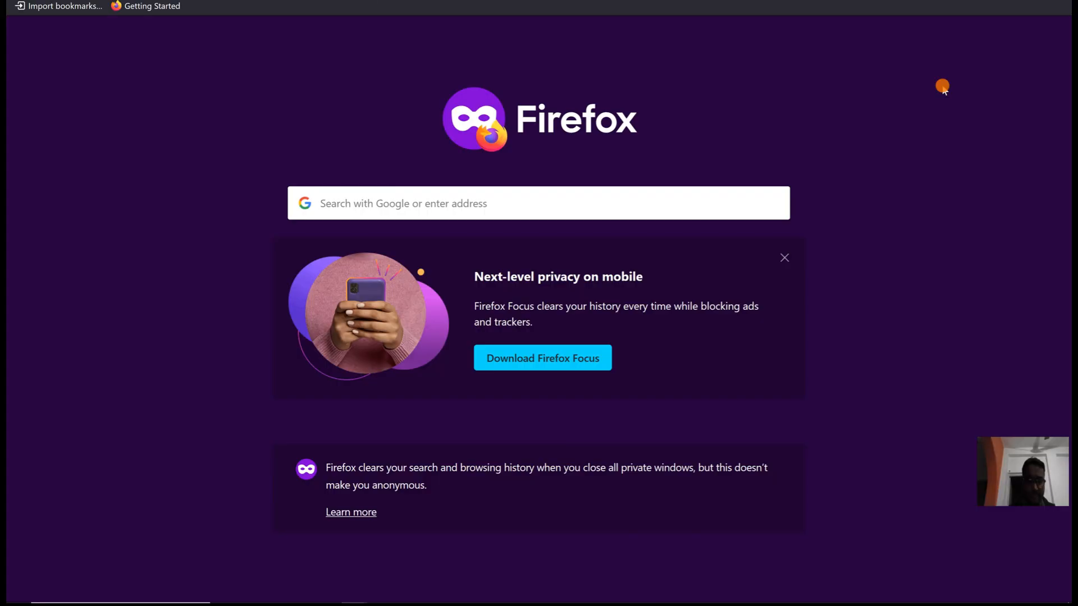
key("ctrl+v")
key("Return")
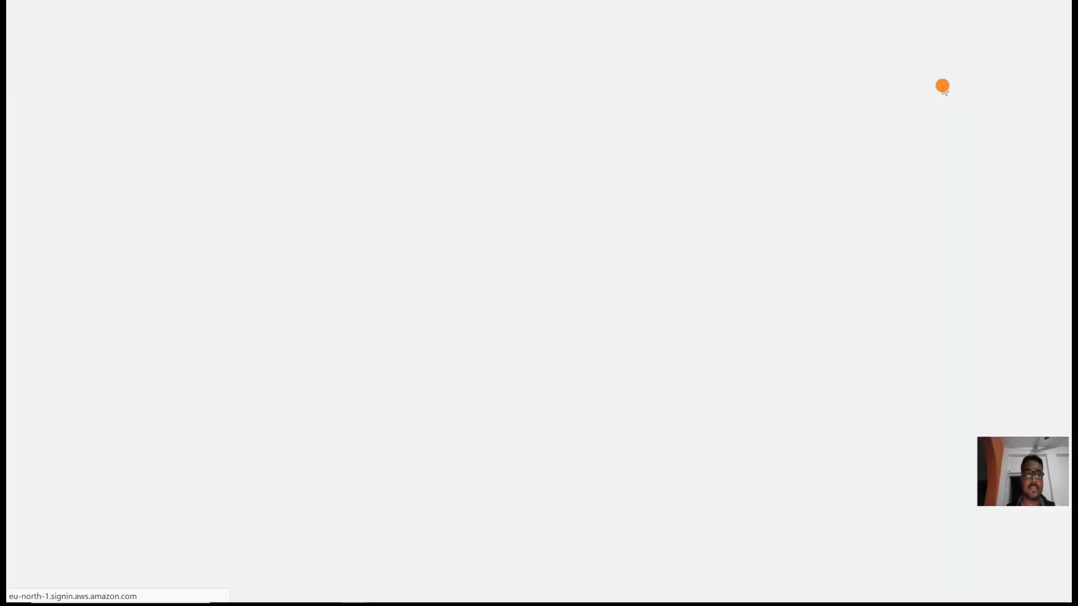
Sign in as demoMFA with only the password, no MFA code required
type("demoM")
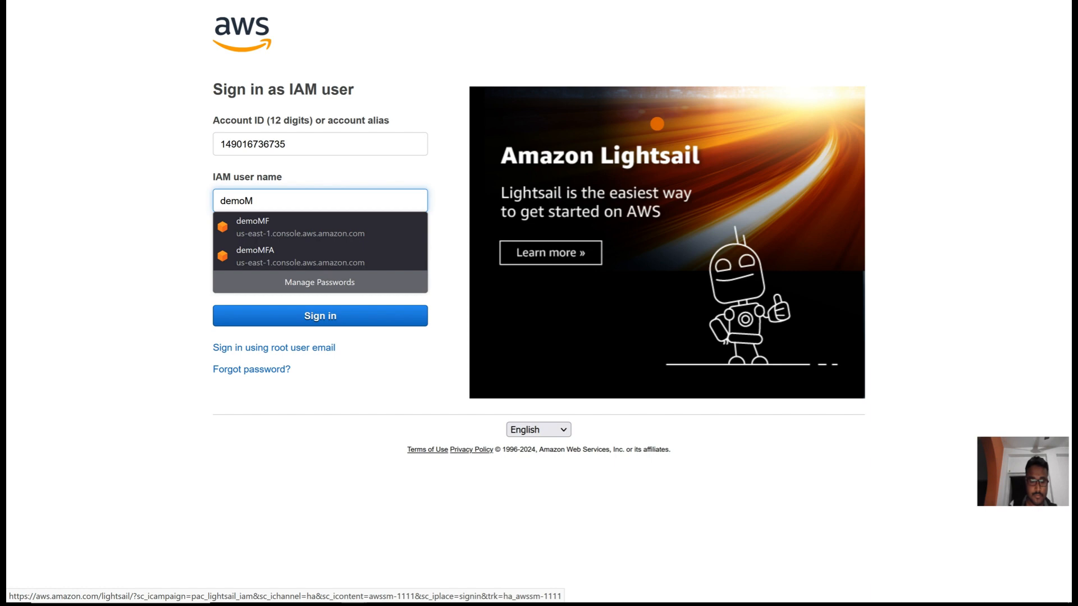
type("FA")
key("Tab")
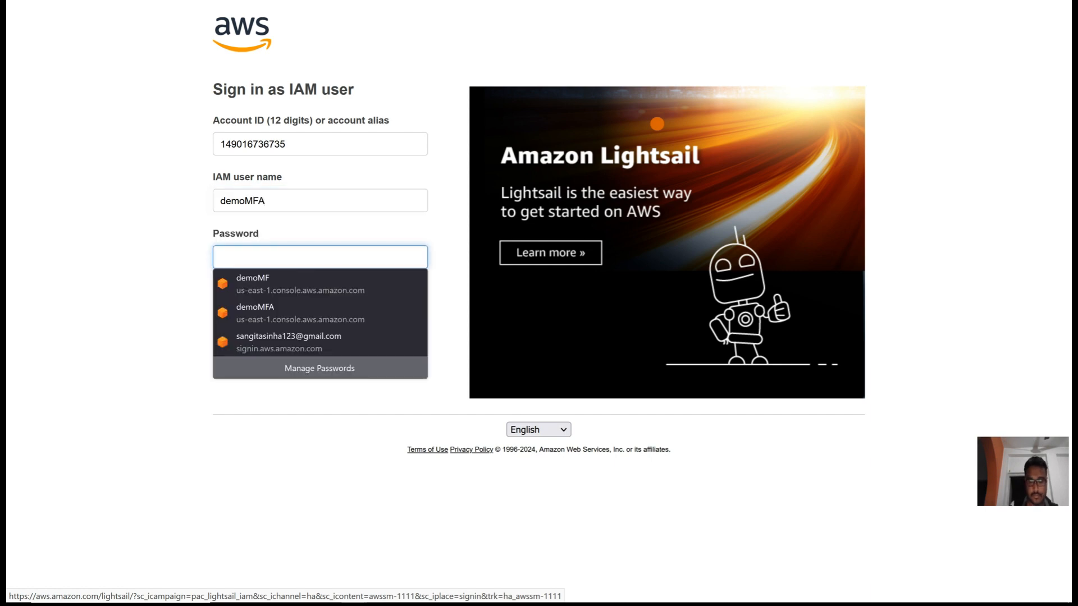
type("a")
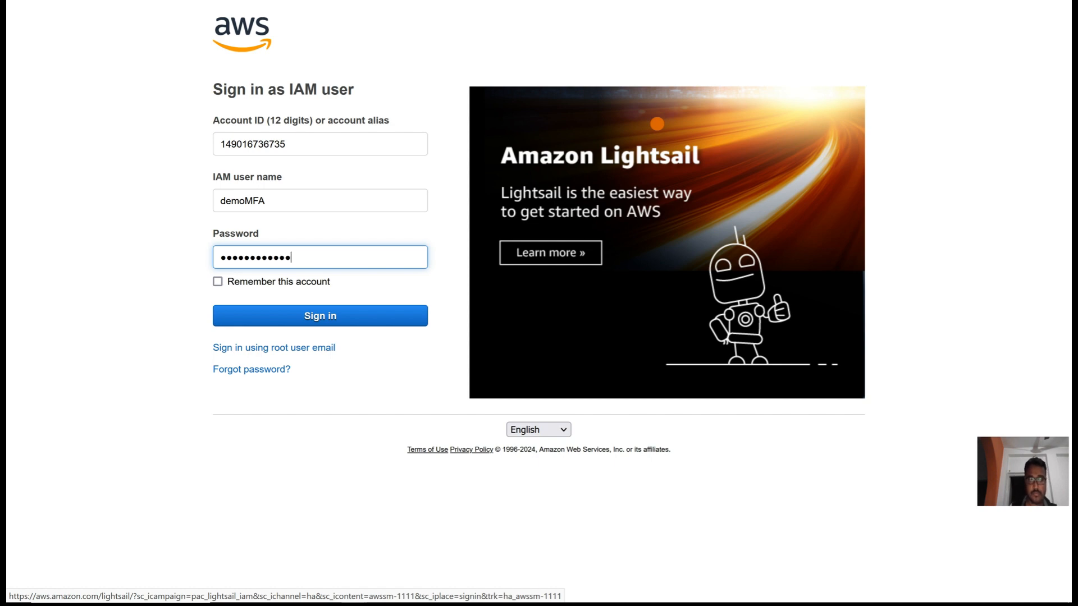
key("Return")
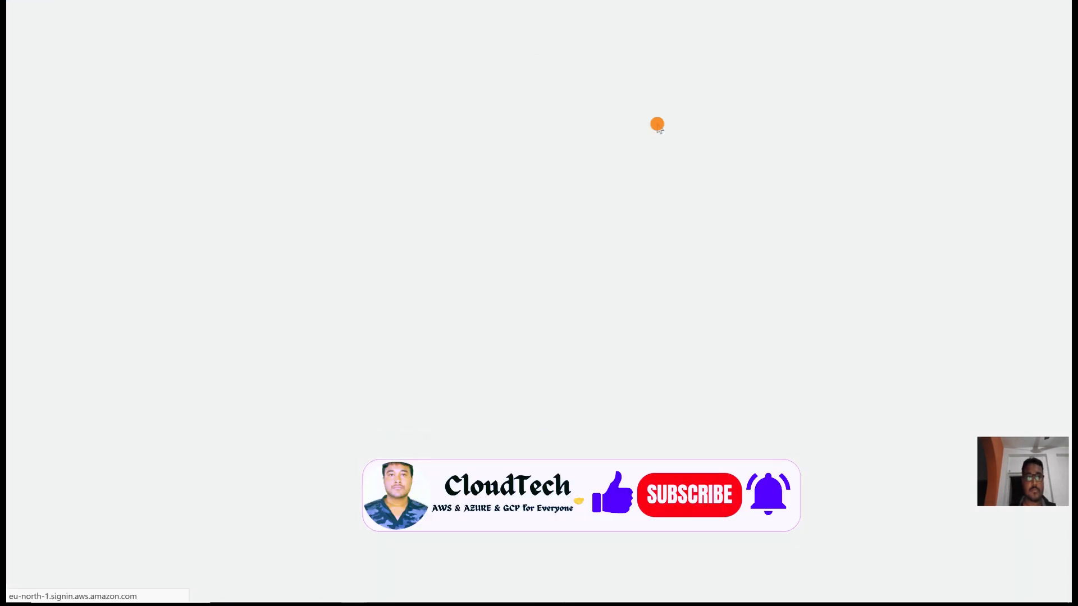